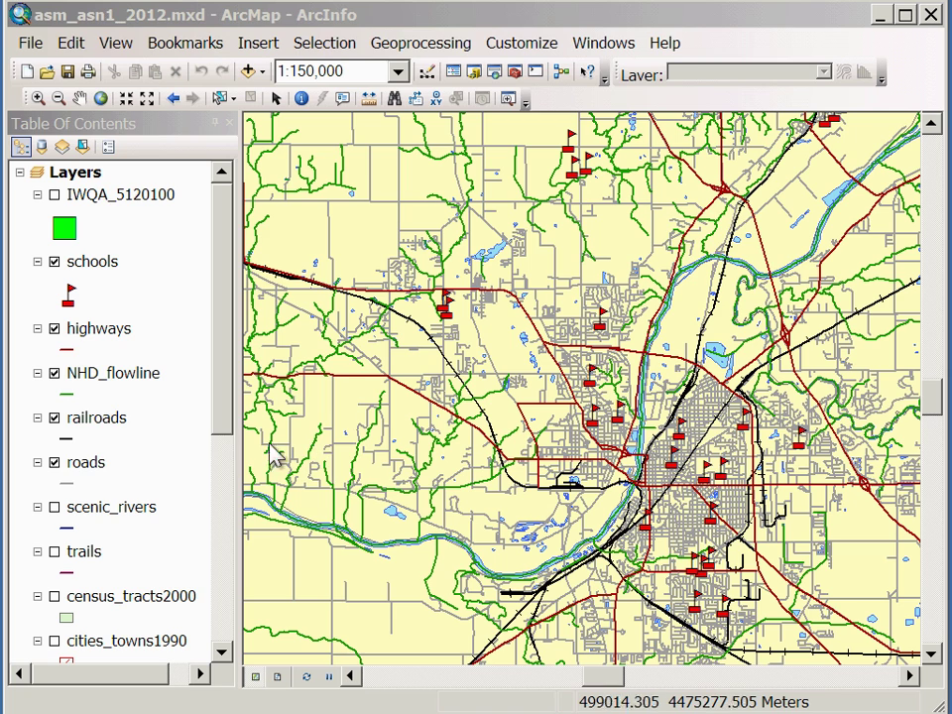
Give the NHD_flowline streams the blue River symbol, then close the railroads properties unchanged.
left_click(92, 380)
double_click(91, 380)
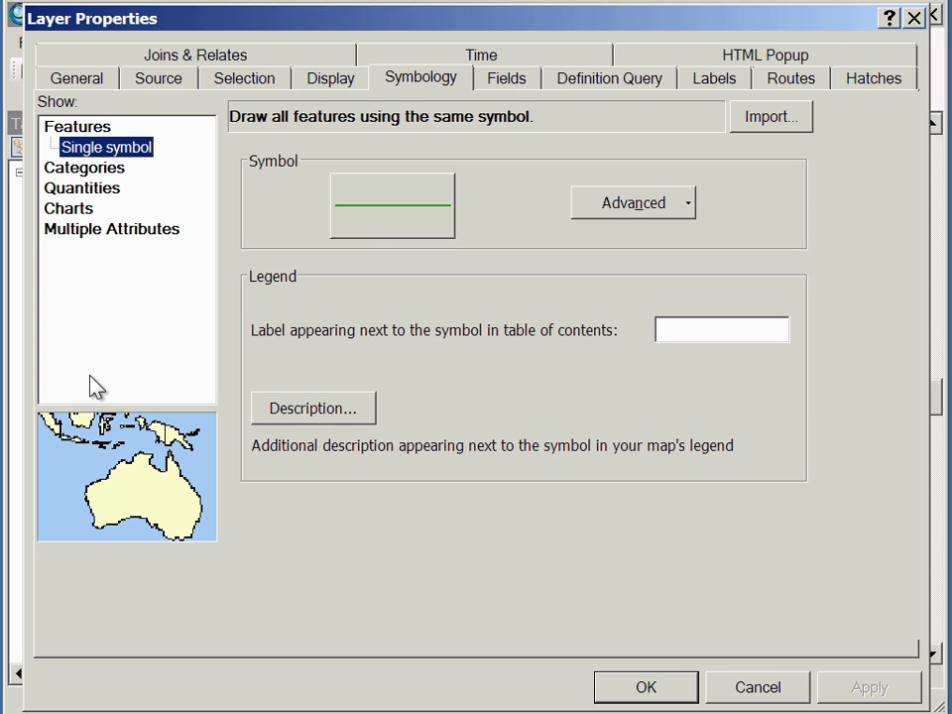
left_click(400, 234)
left_click(294, 319)
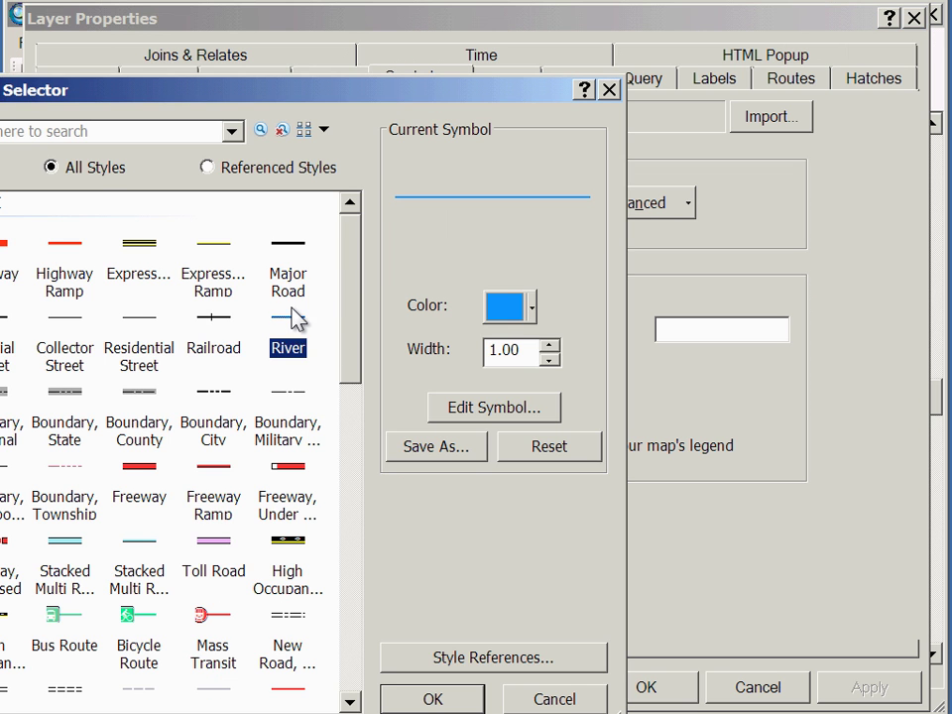
left_click(431, 699)
left_click(623, 691)
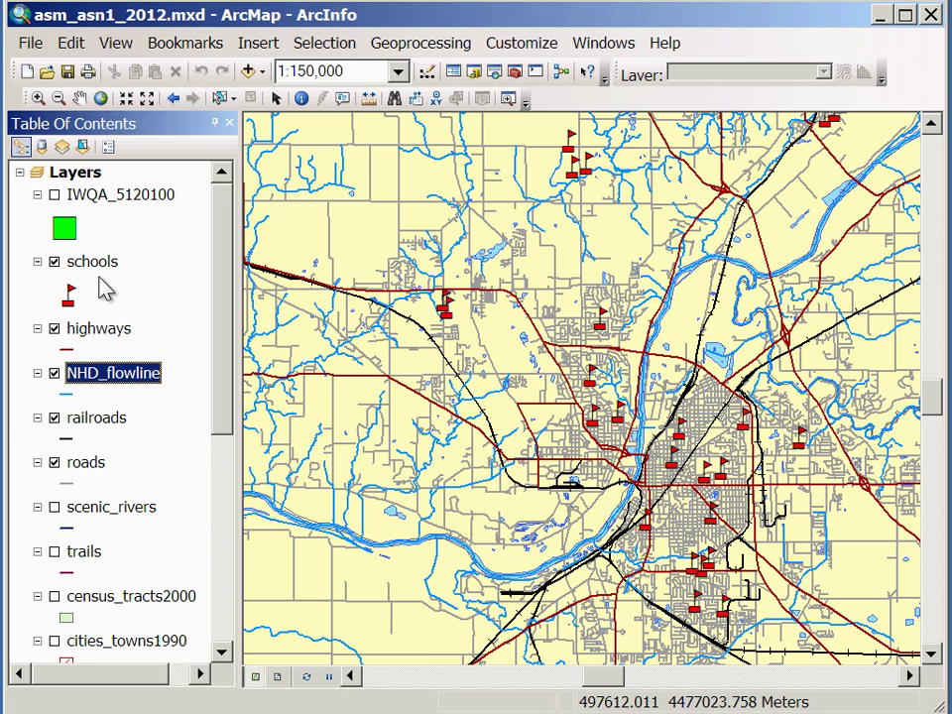
left_click(94, 421)
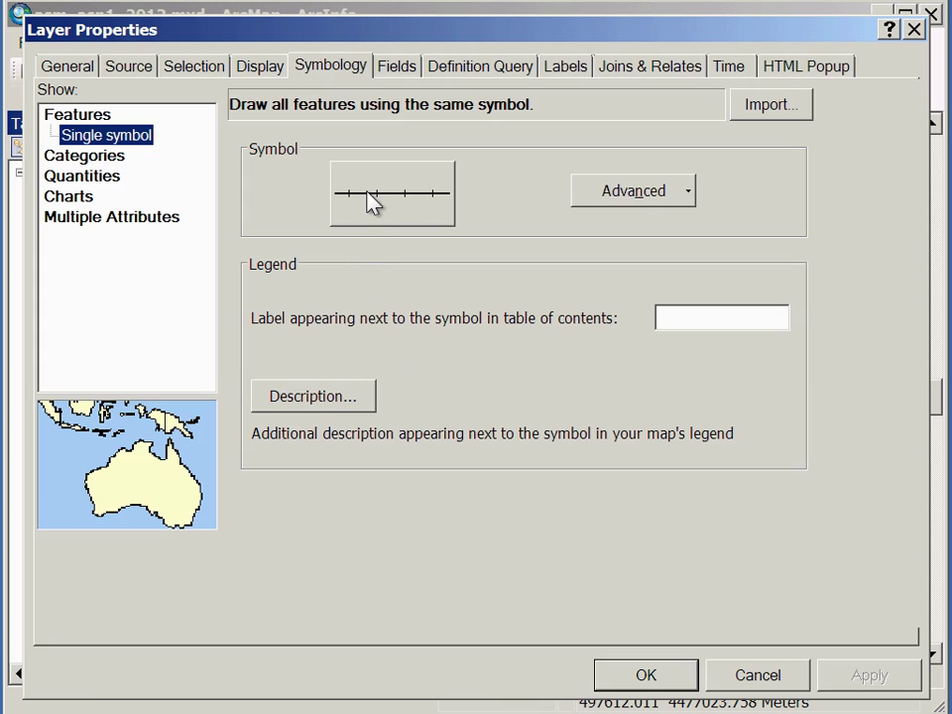
left_click(748, 676)
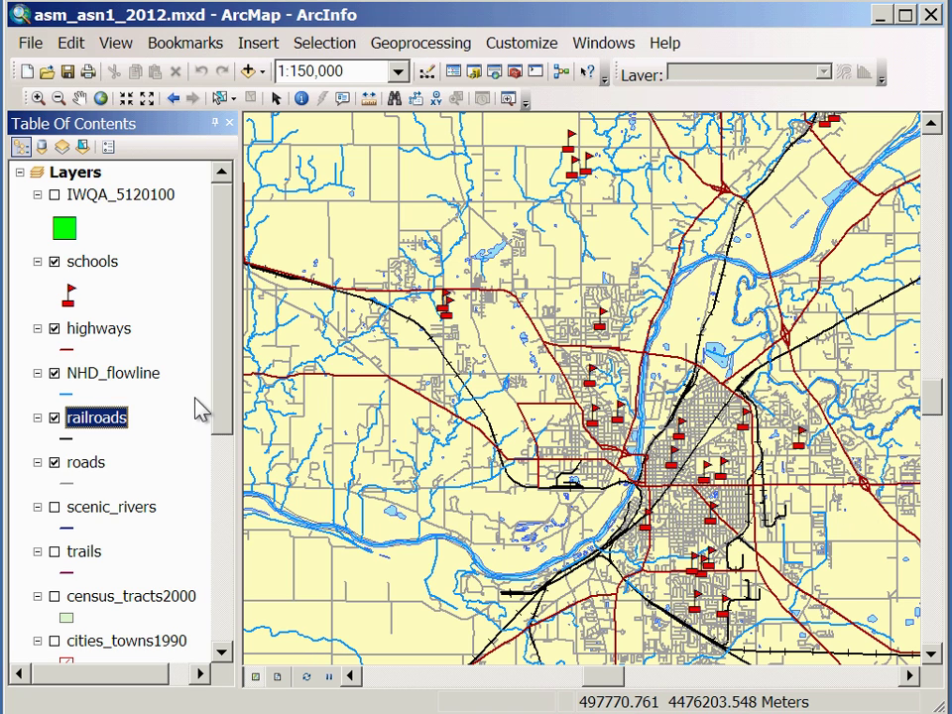
Symbolize the highways layer with the yellow Expressway line style.
double_click(100, 342)
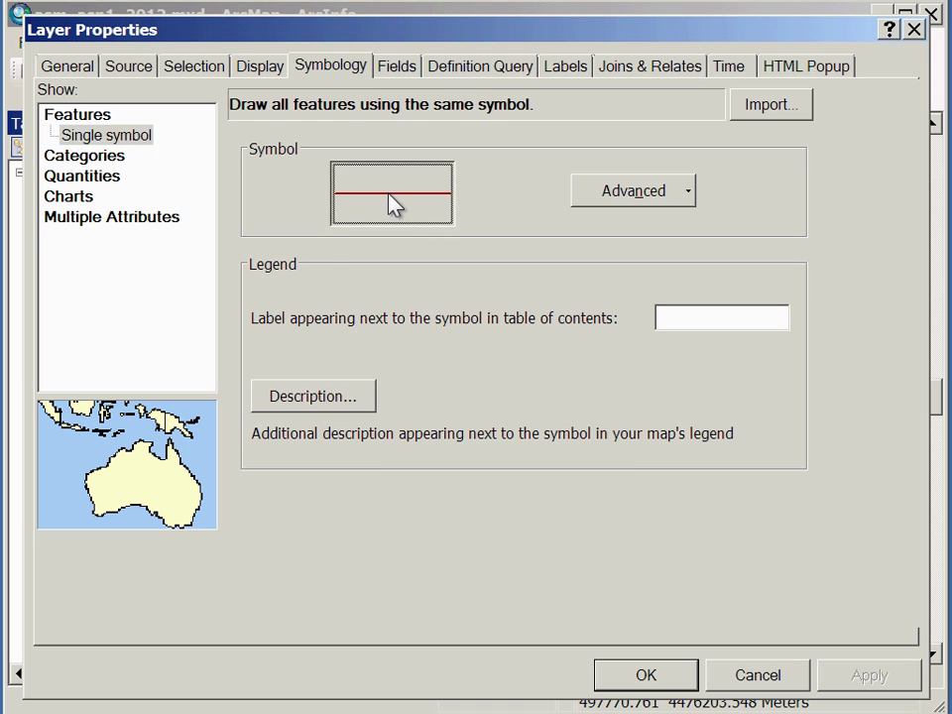
left_click(389, 205)
left_click(10, 256)
left_click(138, 256)
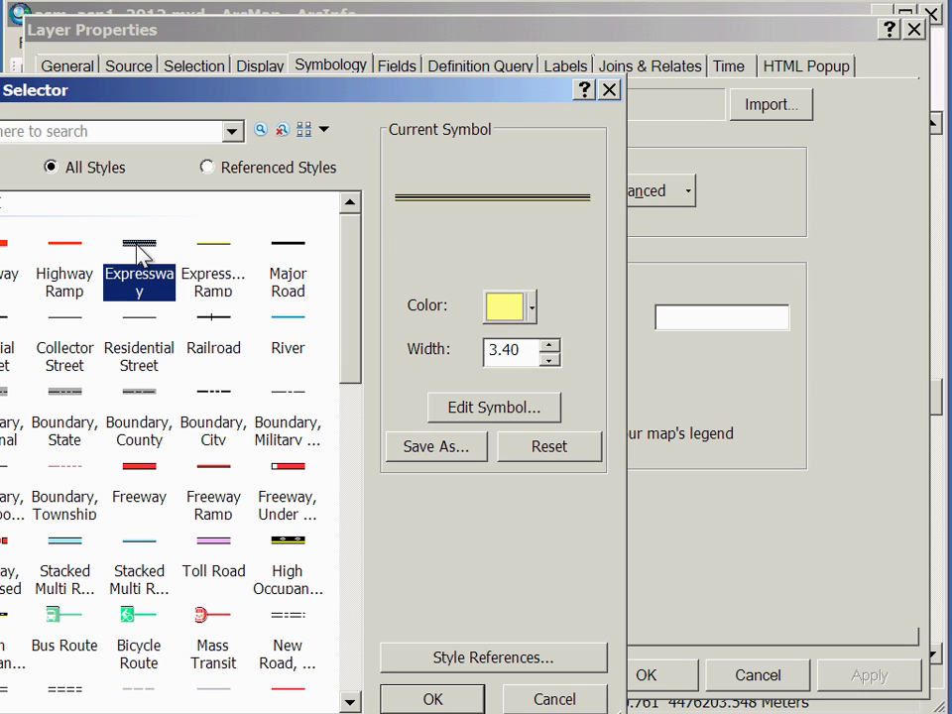
left_click(432, 699)
left_click(640, 678)
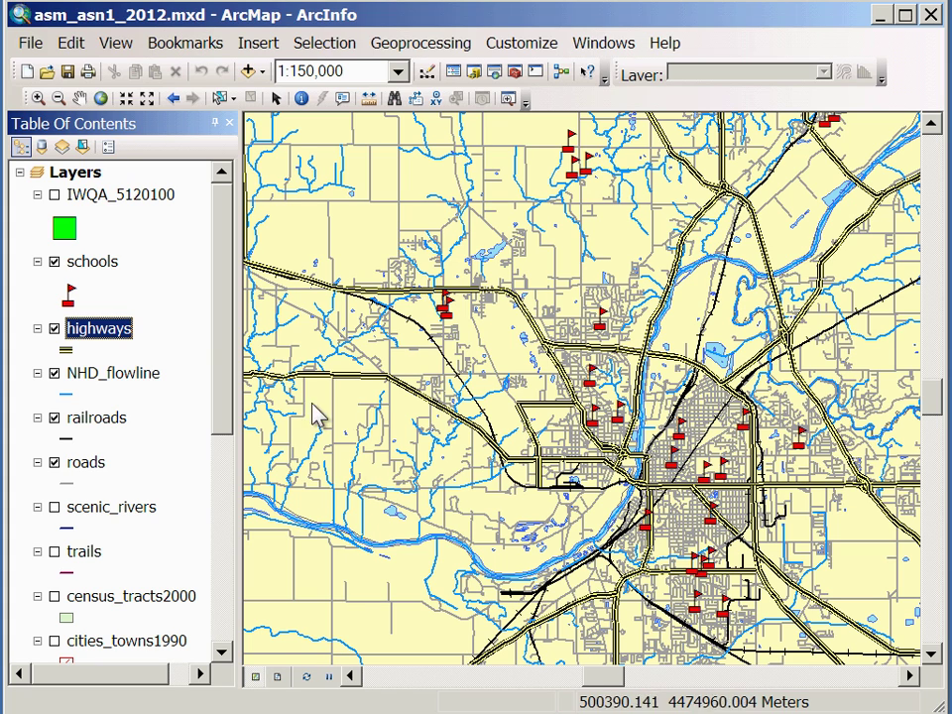
Replace the highways symbol with the thick red Highway line style.
double_click(98, 330)
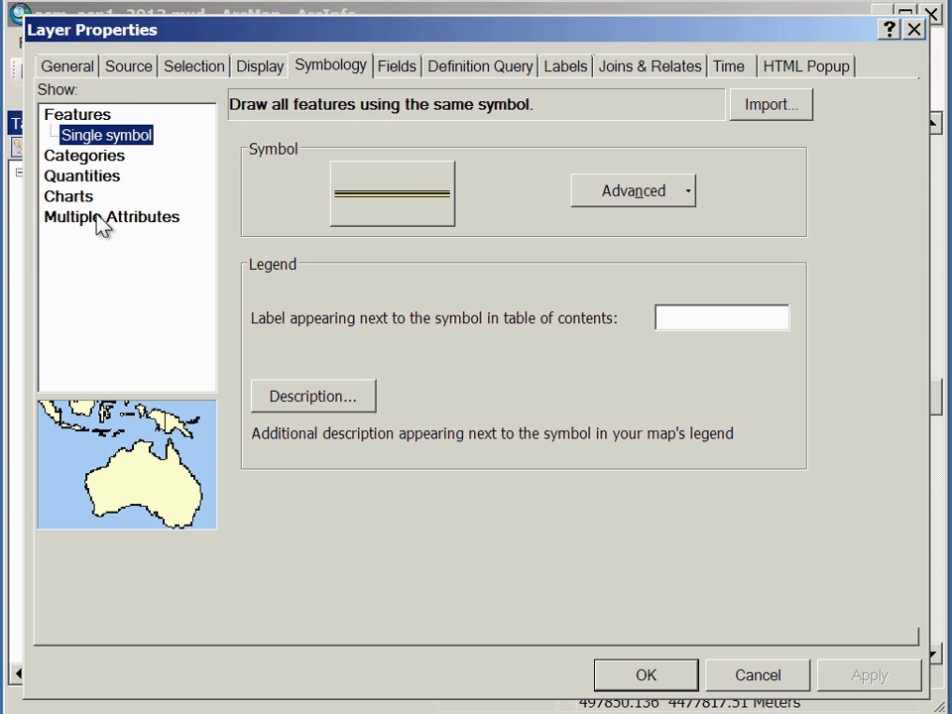
left_click(360, 208)
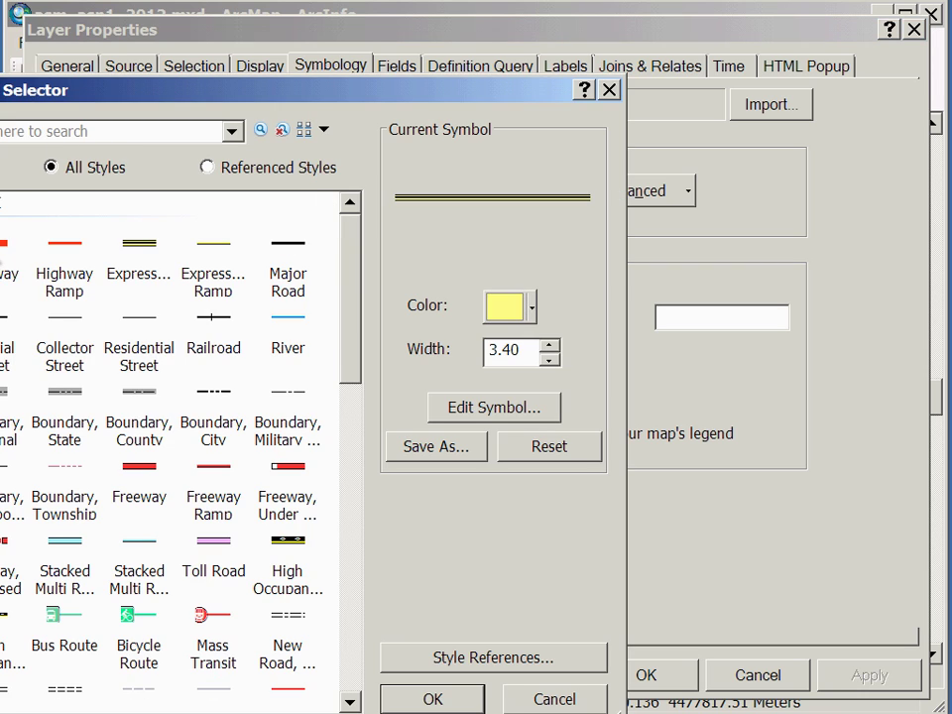
left_click(10, 273)
left_click(433, 700)
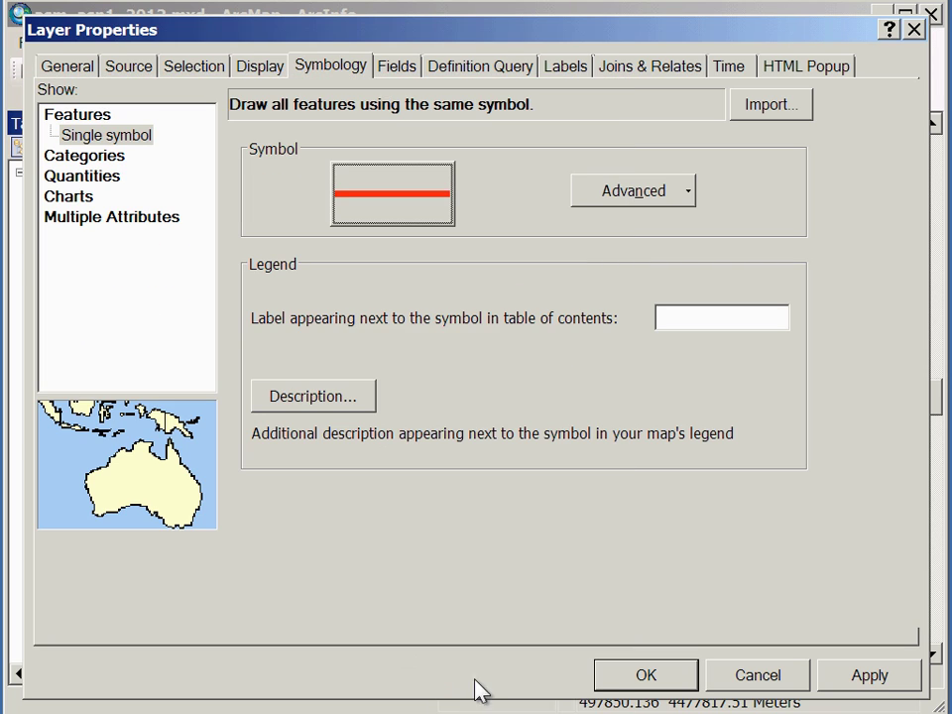
key("Return")
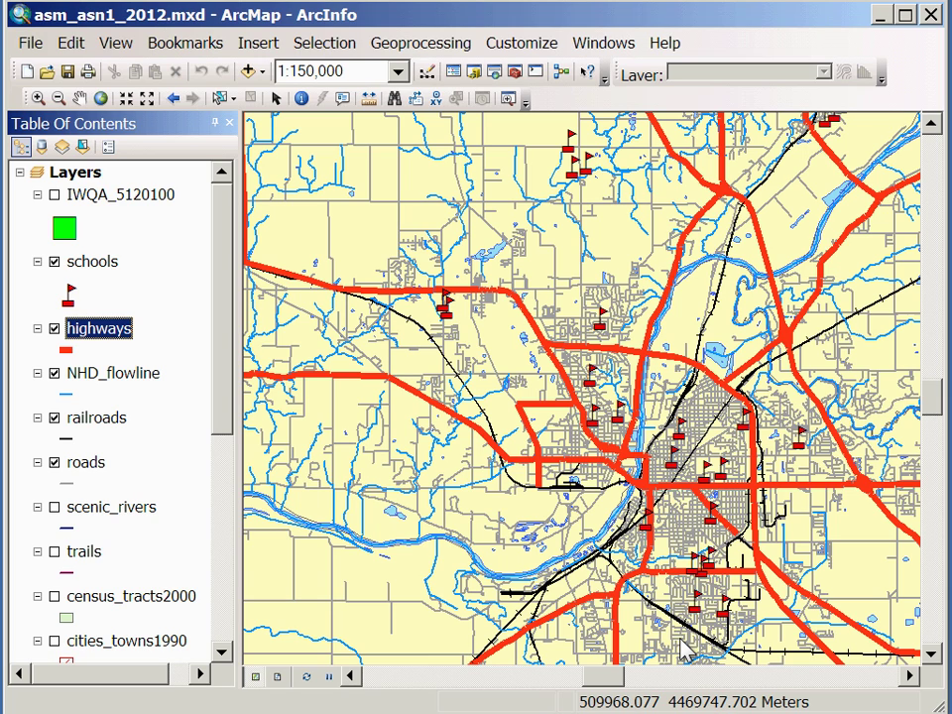
Change the highways to the thinner red Highway Ramp symbol and reopen their layer properties.
double_click(81, 336)
left_click(354, 197)
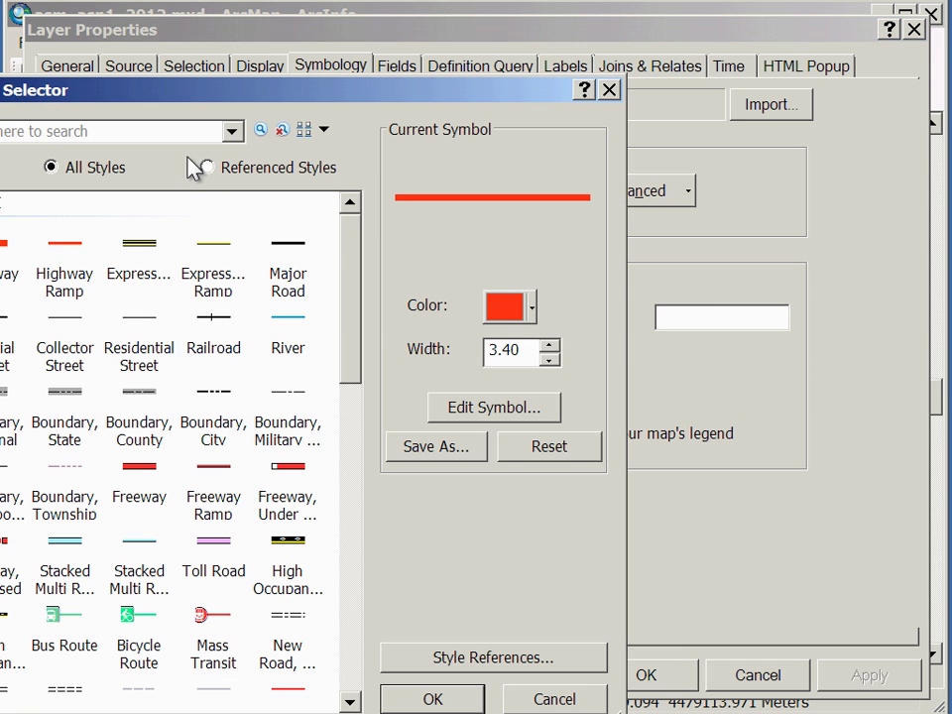
left_click(64, 259)
left_click(455, 699)
left_click(635, 675)
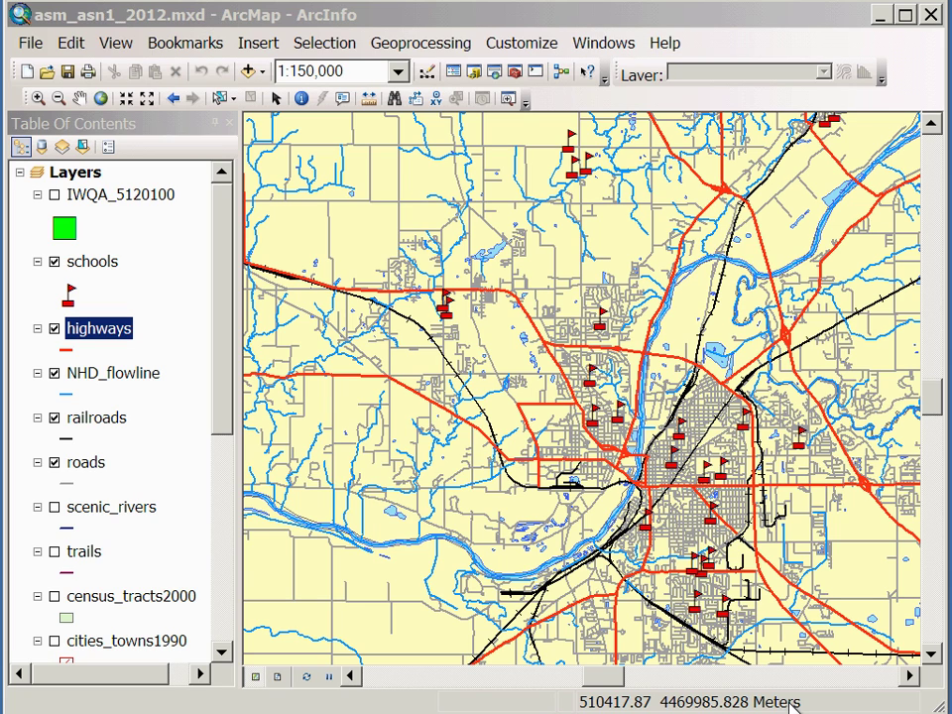
right_click(103, 335)
left_click(168, 713)
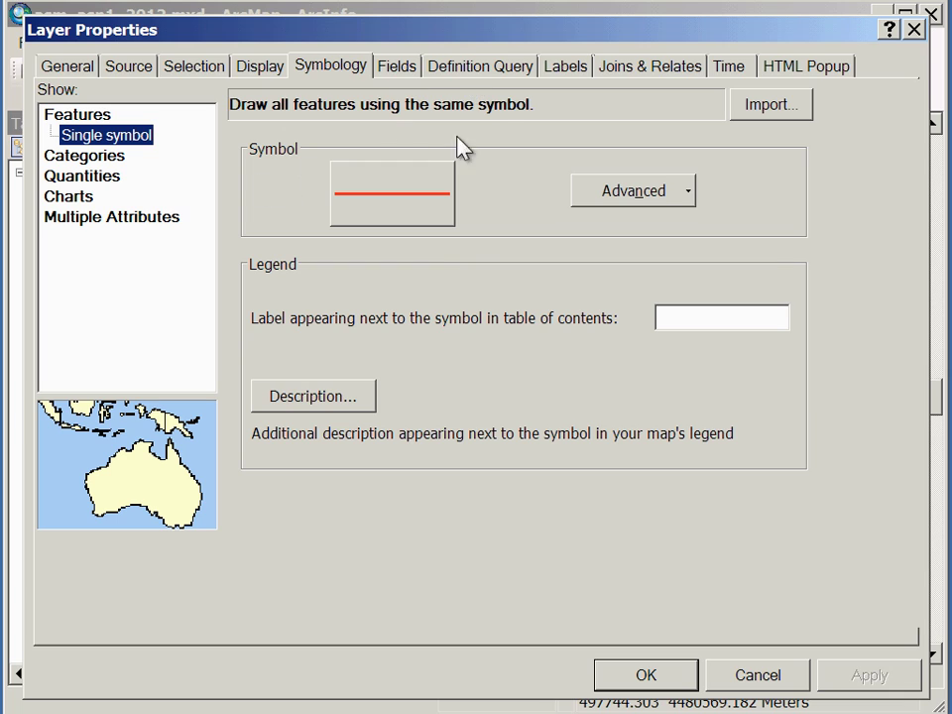
Apply the U.S. Route shield label style to the highways.
left_click(567, 70)
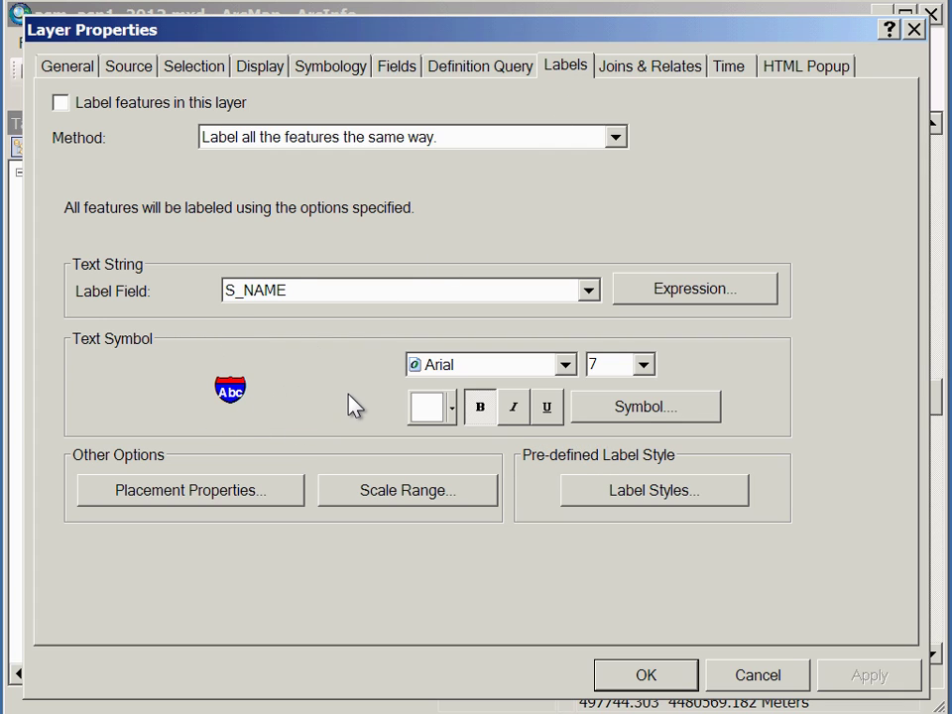
left_click(663, 501)
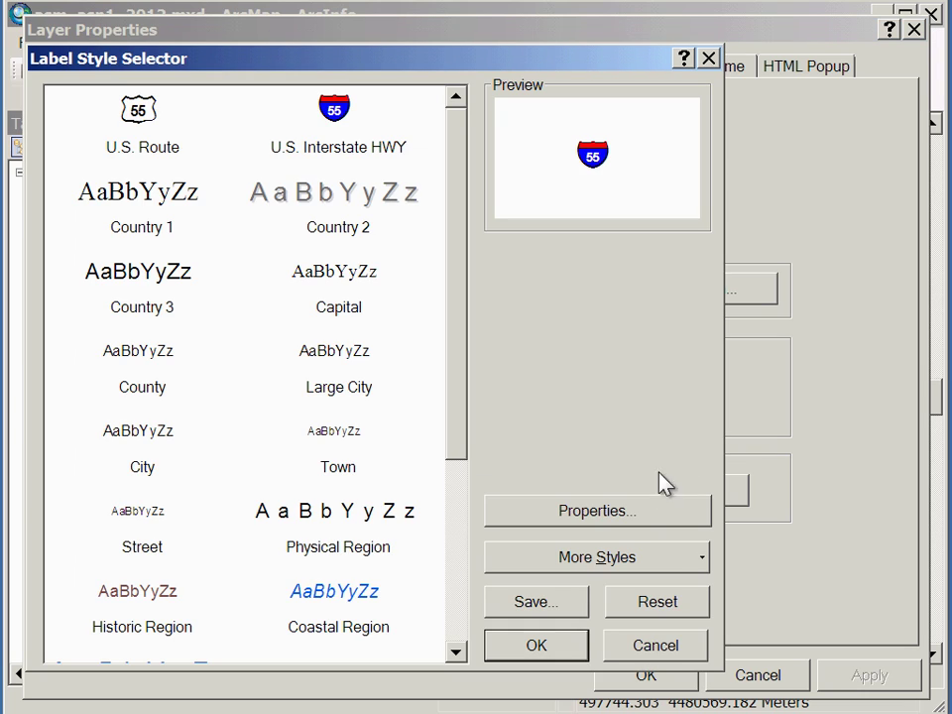
left_click(150, 109)
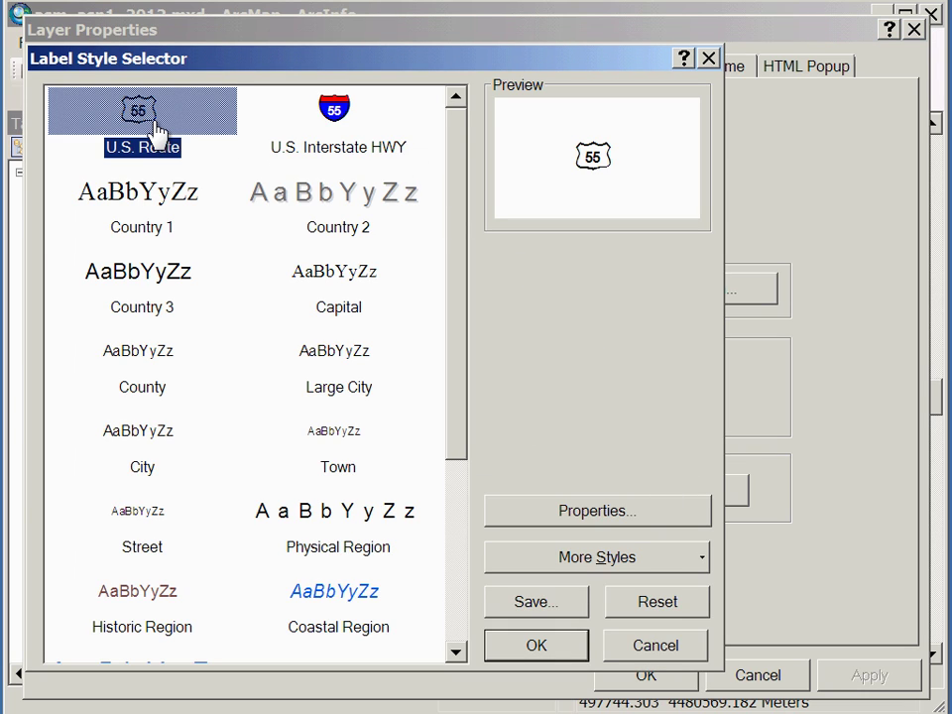
left_click(335, 115)
left_click(138, 113)
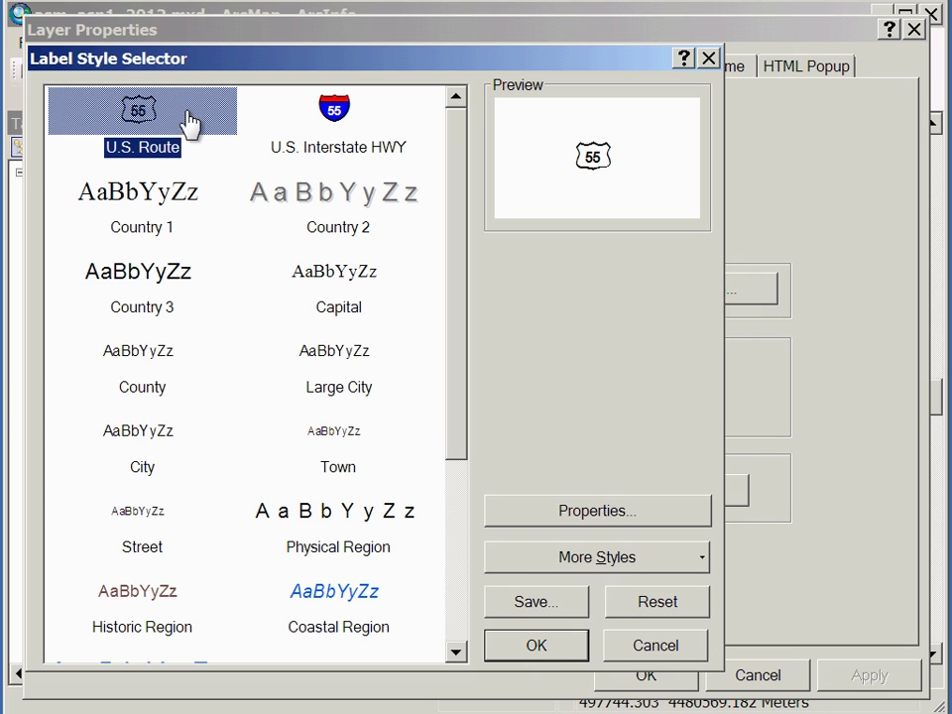
left_click(536, 649)
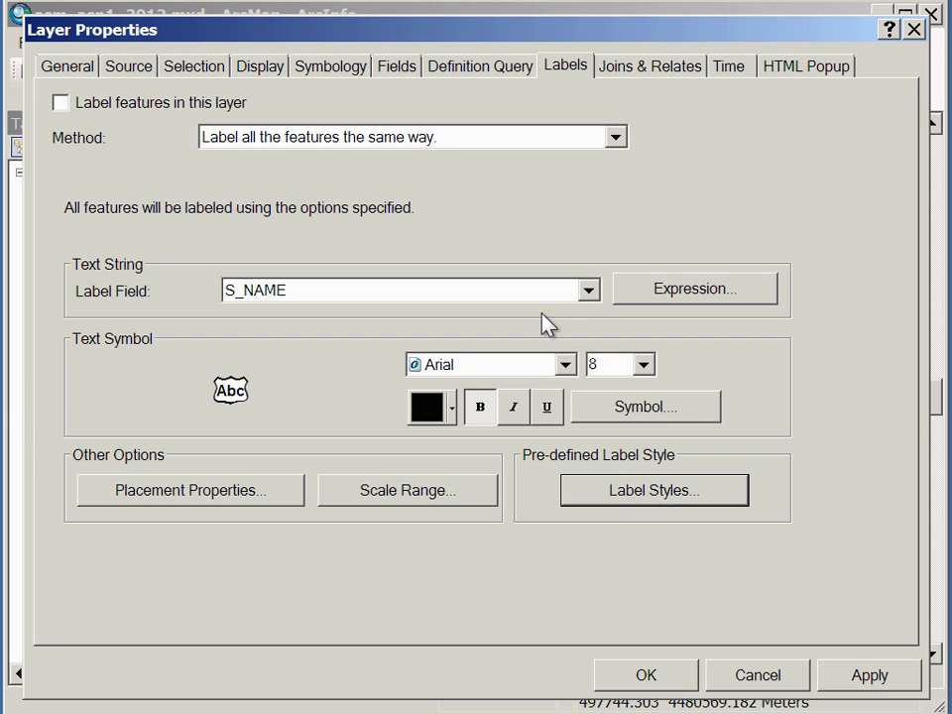
Set the highway label field to FENAME and turn on Label Features.
left_click(589, 290)
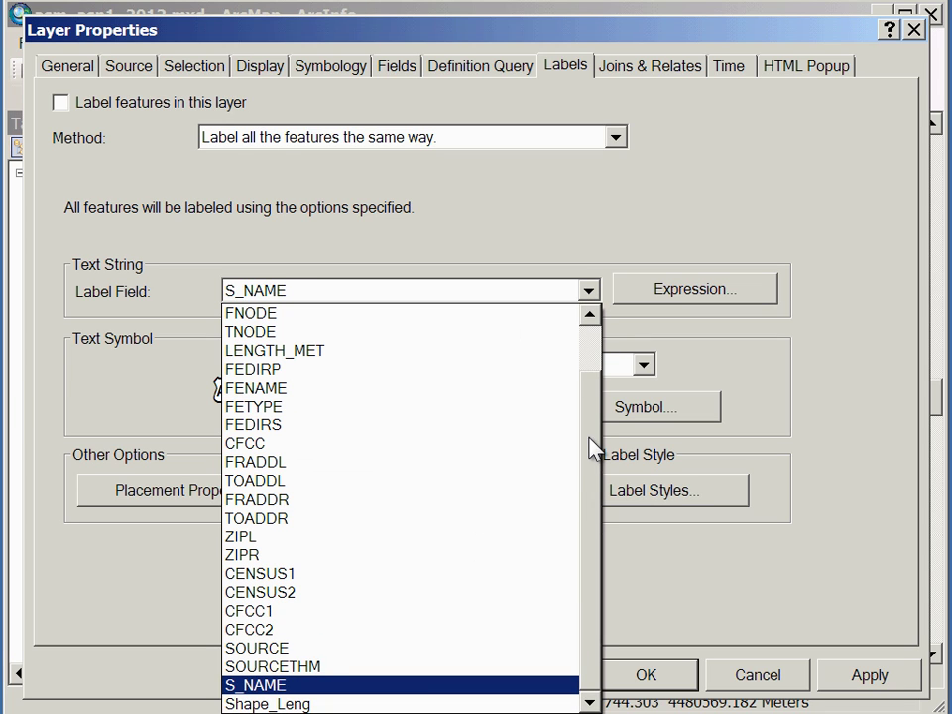
left_click(181, 361)
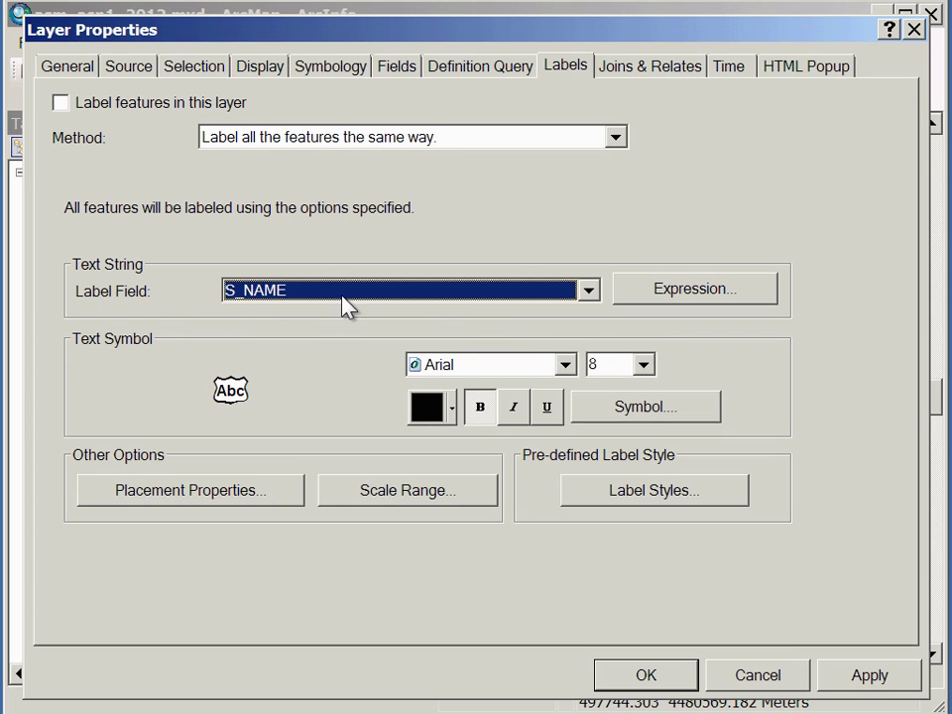
left_click(588, 290)
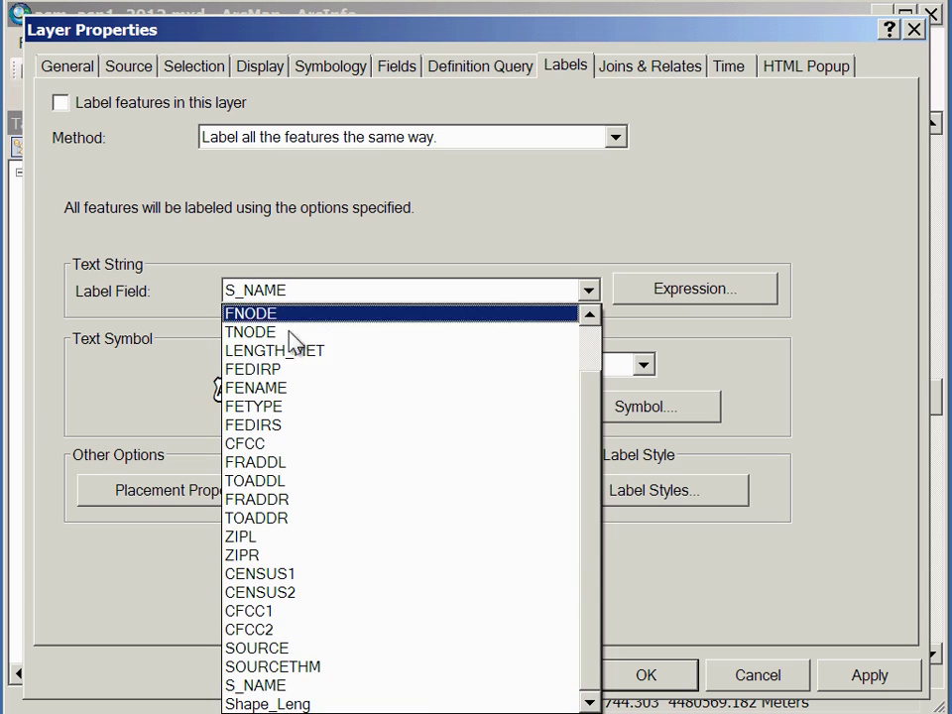
left_click(278, 388)
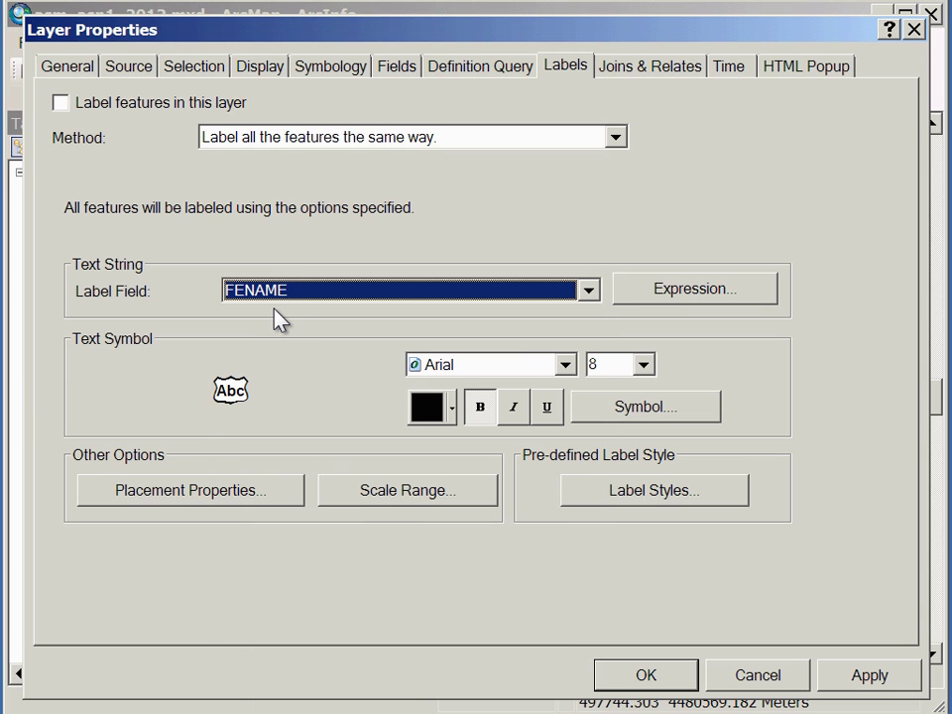
left_click(645, 675)
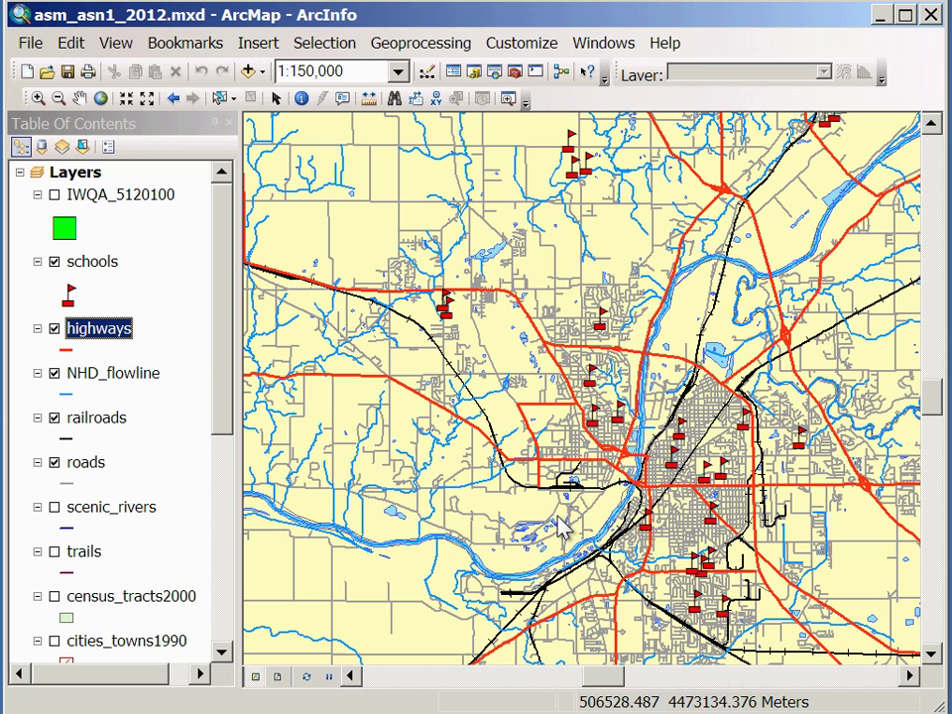
right_click(94, 328)
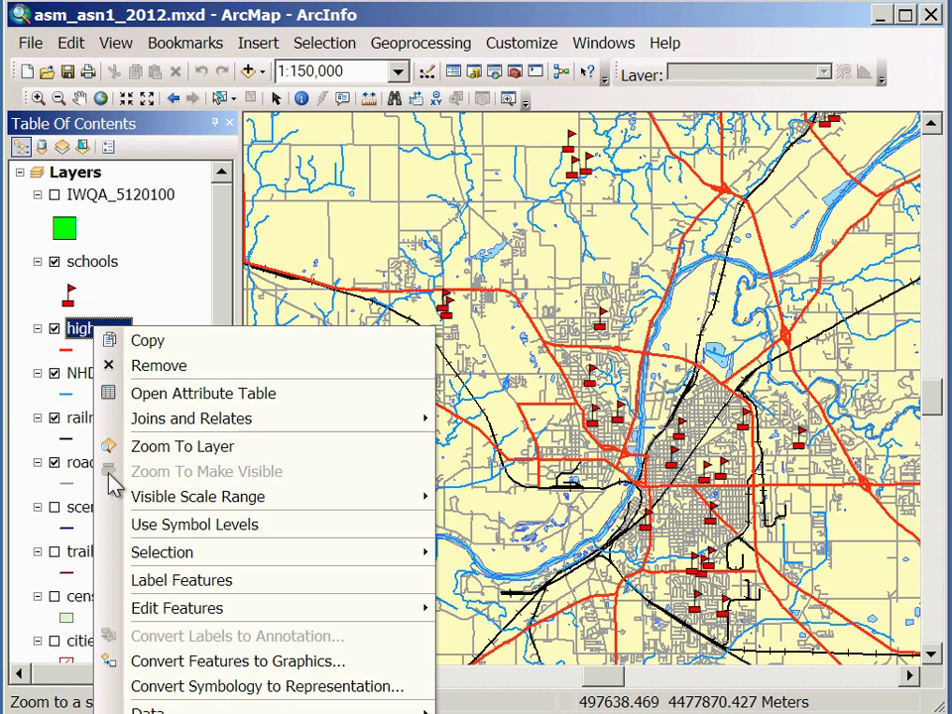
left_click(121, 580)
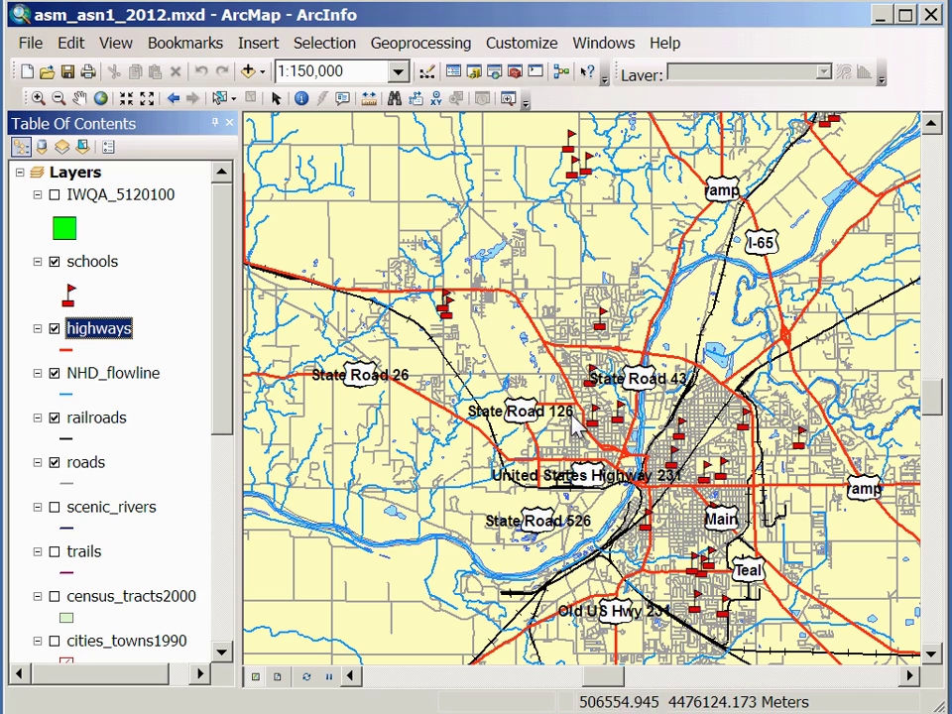
right_click(99, 335)
left_click(181, 390)
left_click_drag(448, 473, 98, 235)
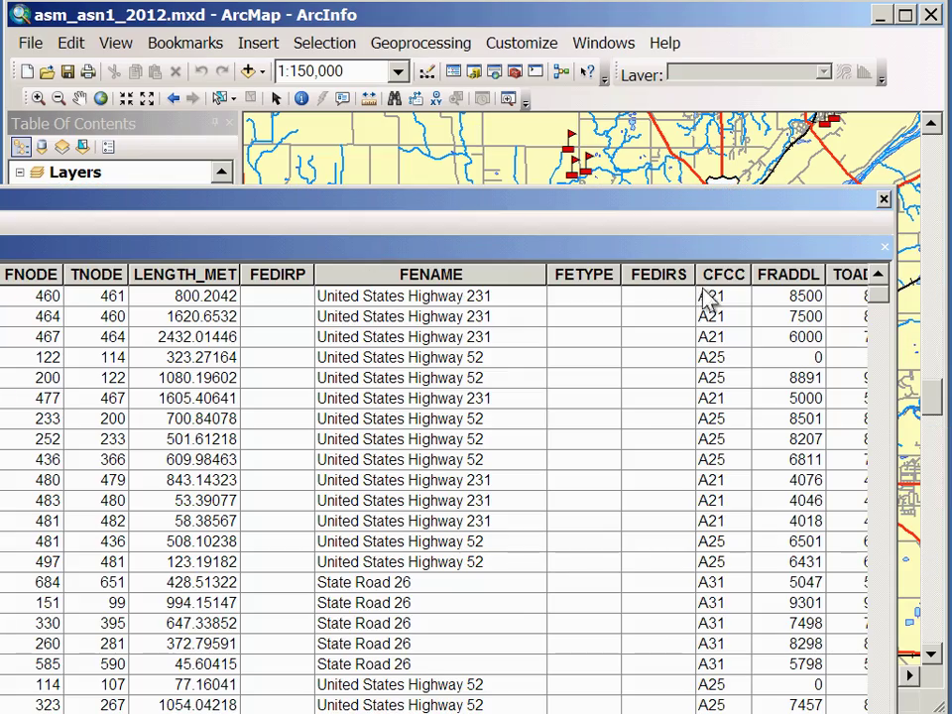
scroll(521, 693, "right", 10)
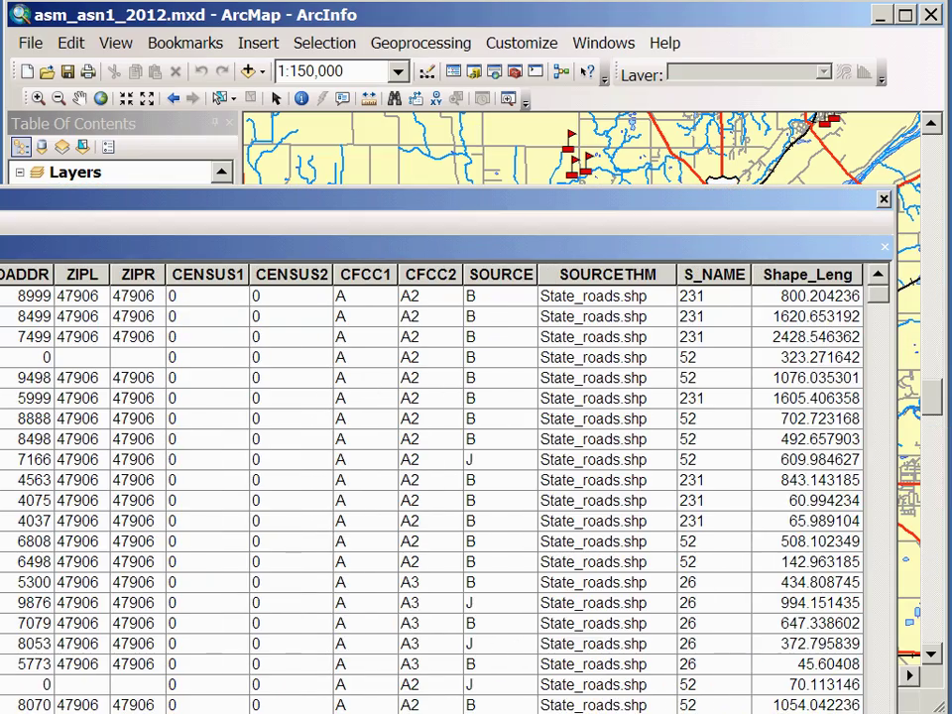
left_click_drag(639, 225, 458, 91)
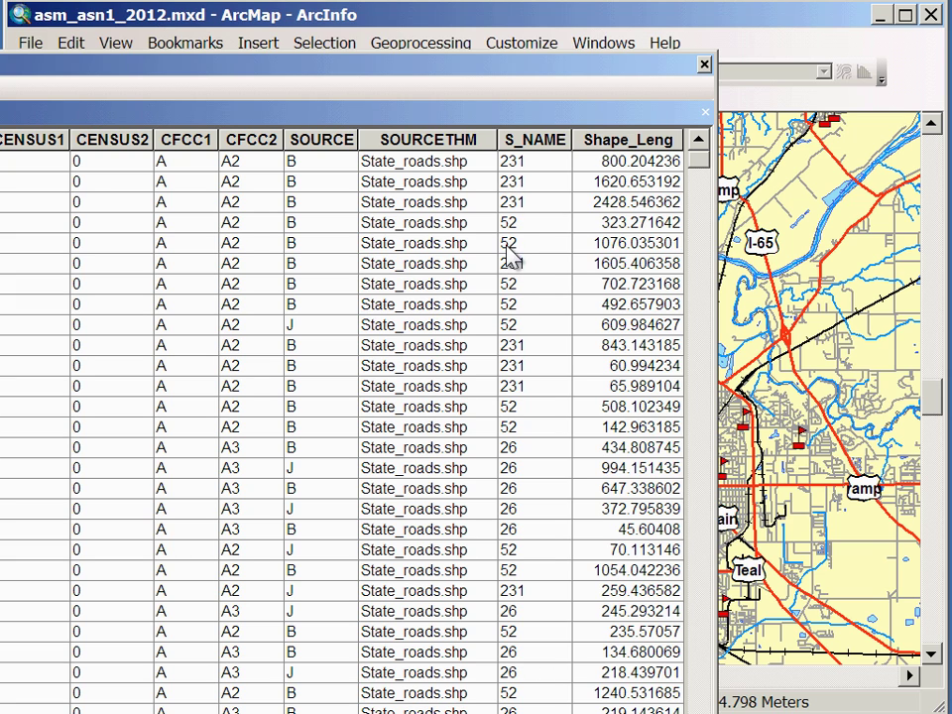
left_click(705, 66)
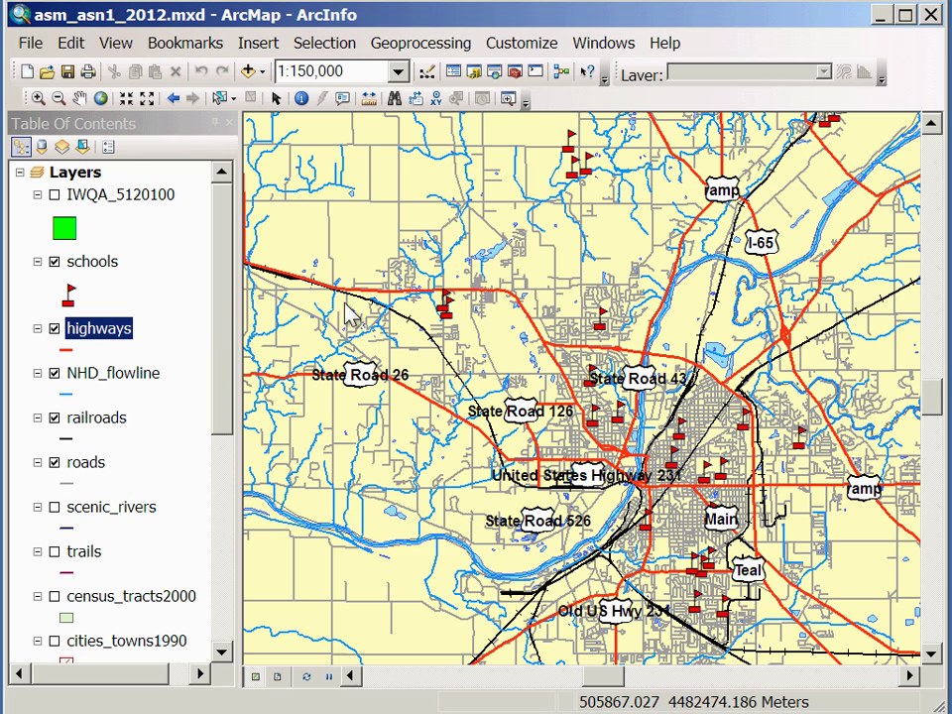
Switch the highways' label field from FENAME to S_NAME in Layer Properties.
right_click(99, 337)
left_click(448, 527)
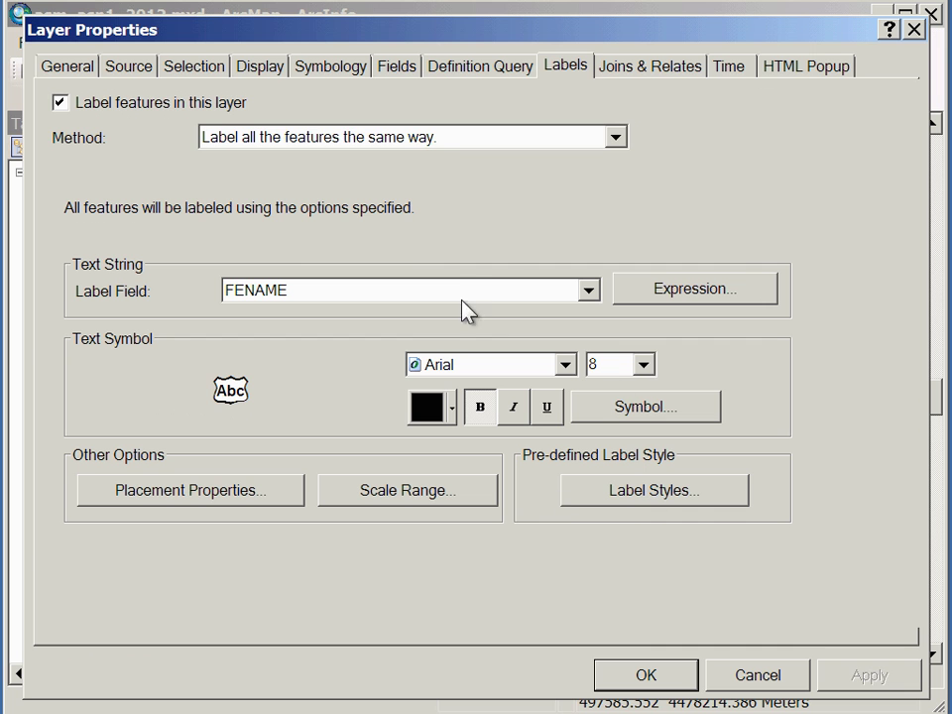
left_click(591, 290)
scroll(591, 394, "up", 1)
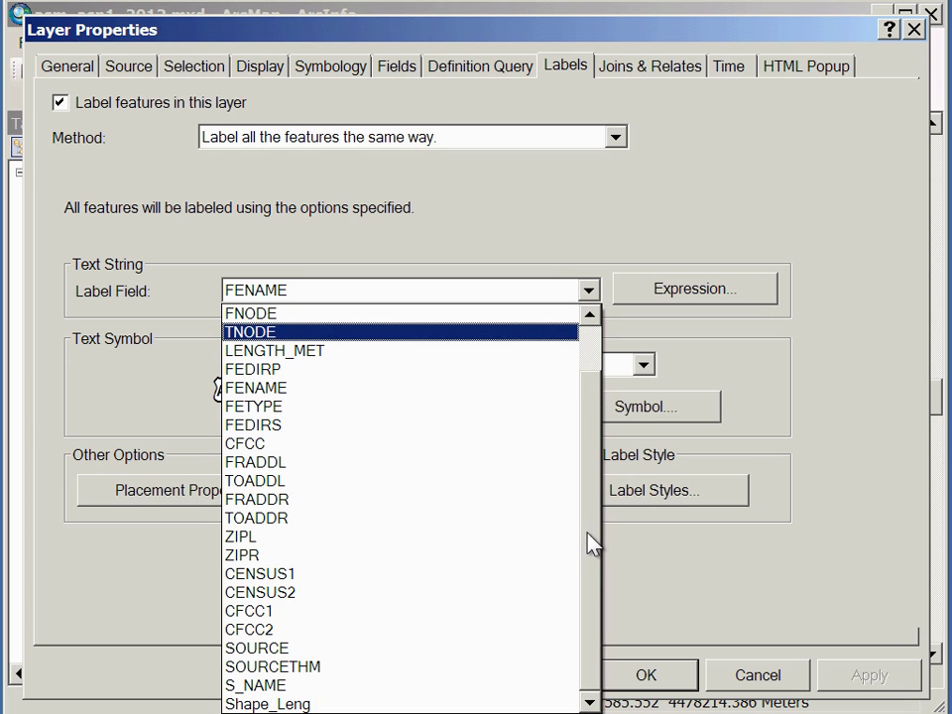
left_click(270, 685)
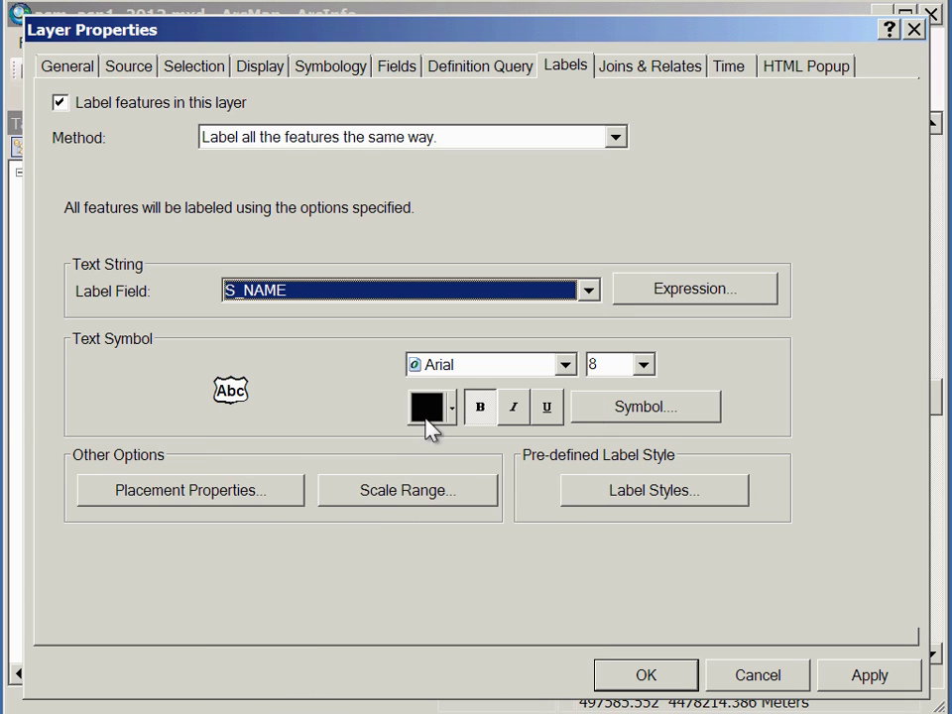
left_click(602, 662)
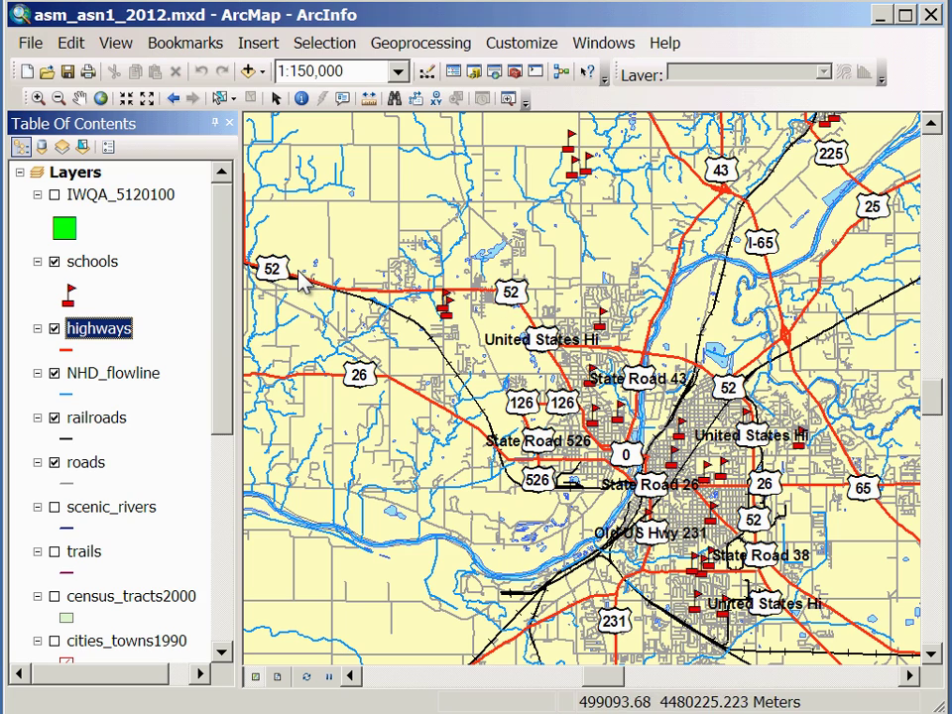
Uncheck Label Features for highways and bring up the toolbar list.
right_click(77, 340)
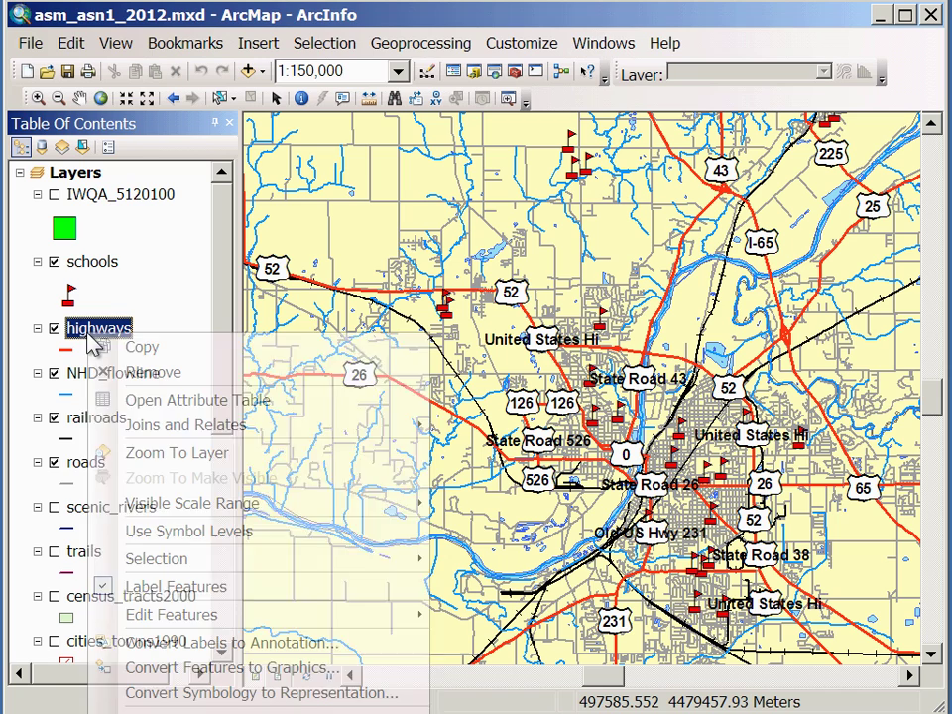
left_click(120, 584)
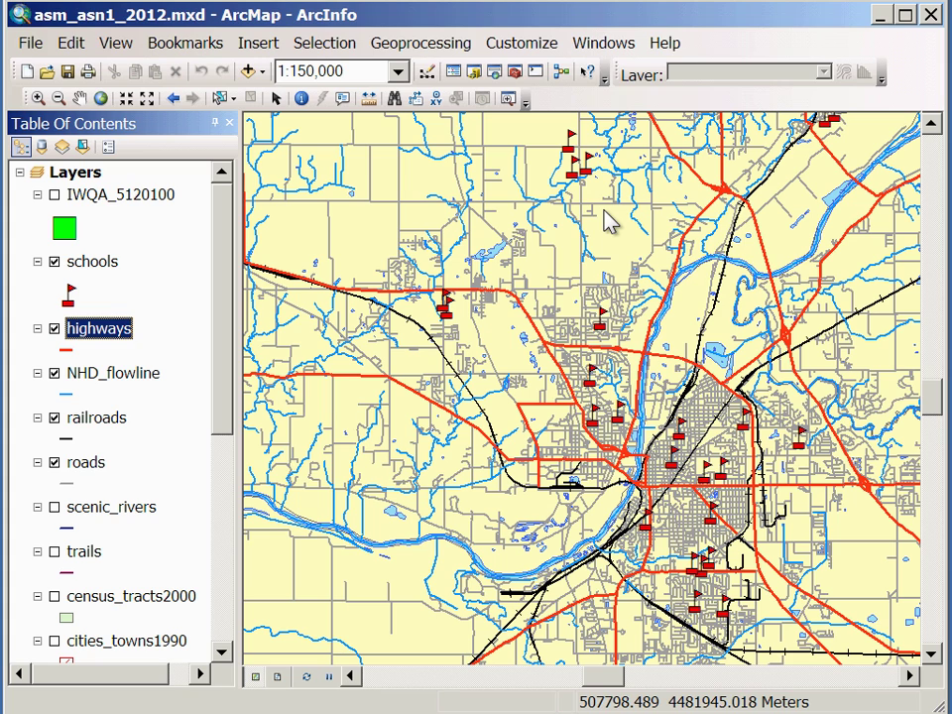
right_click(593, 100)
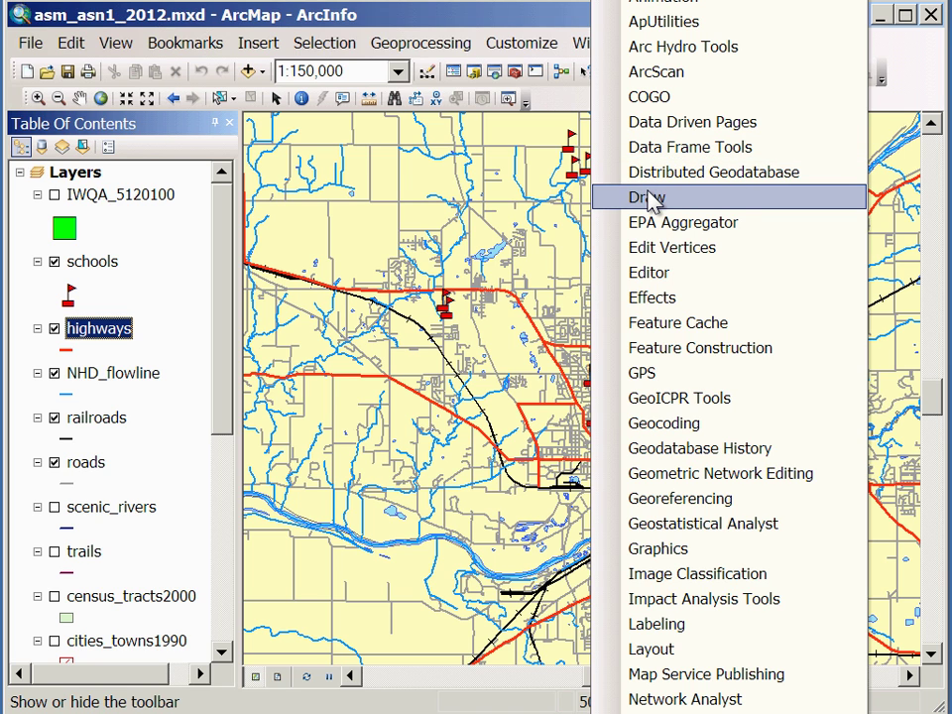
Add and dock the Draw toolbar, then choose the Label tool from its text tools.
left_click(651, 198)
left_click_drag(579, 162, 506, 109)
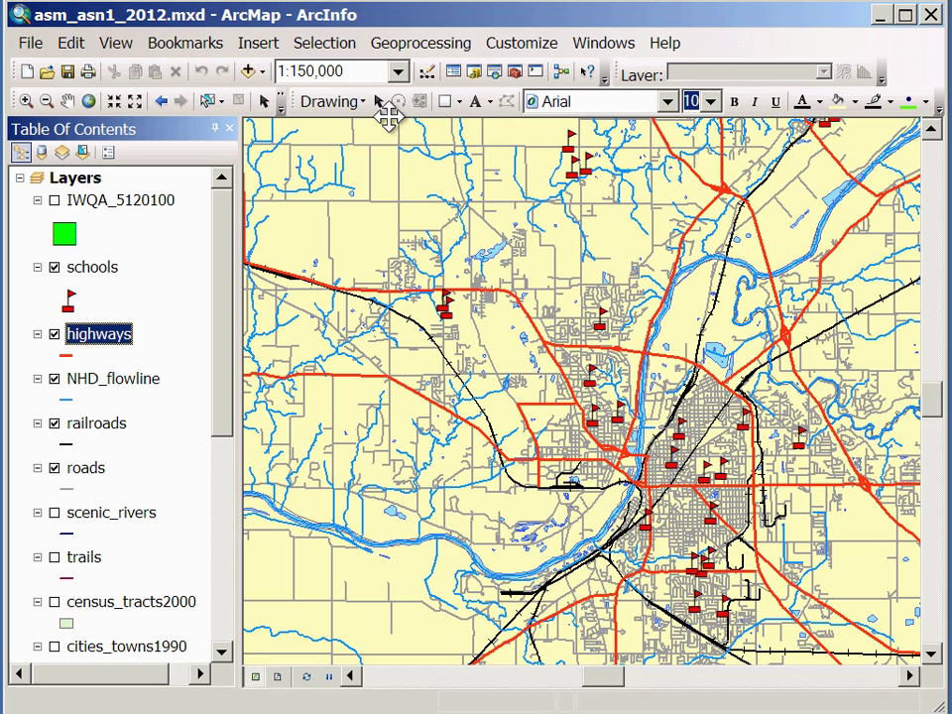
left_click(488, 103)
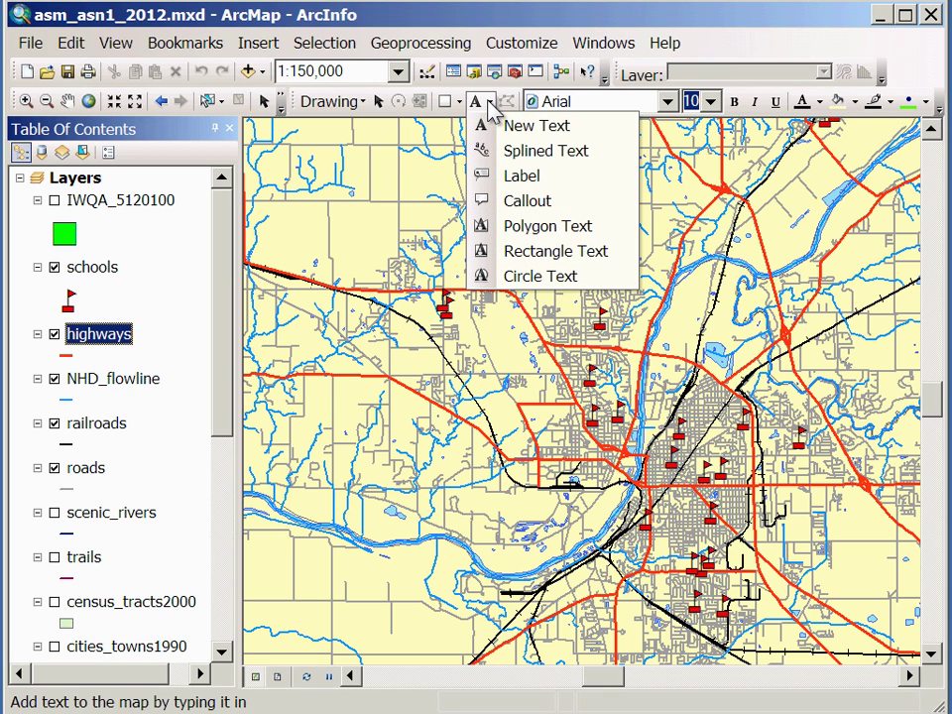
left_click(521, 179)
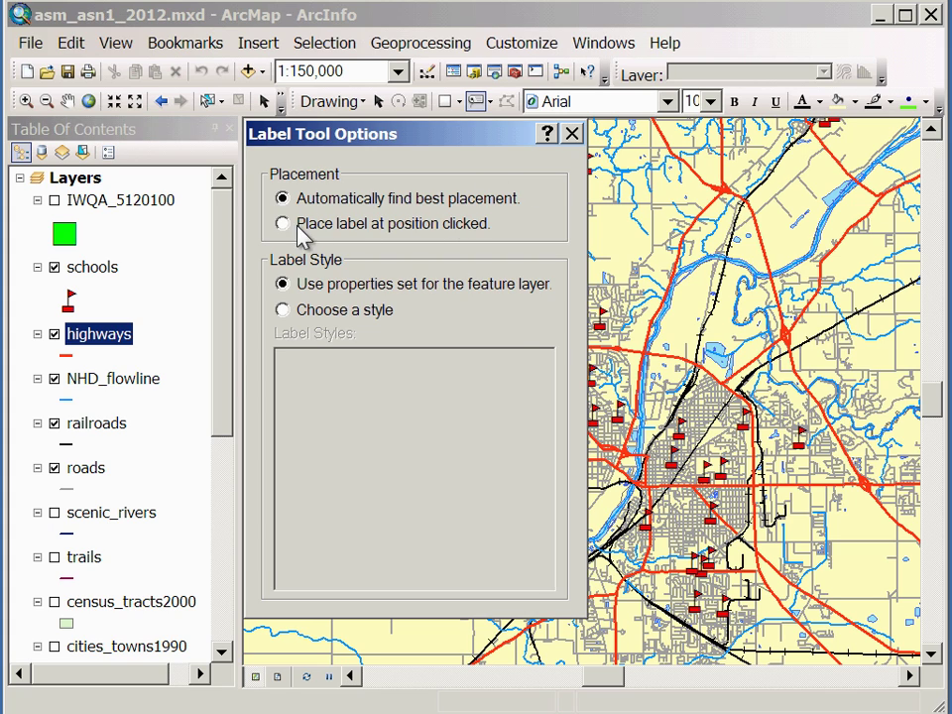
Place labels at clicked positions in U.S. Interstate HWY style, adding two I-65 shields.
left_click(285, 226)
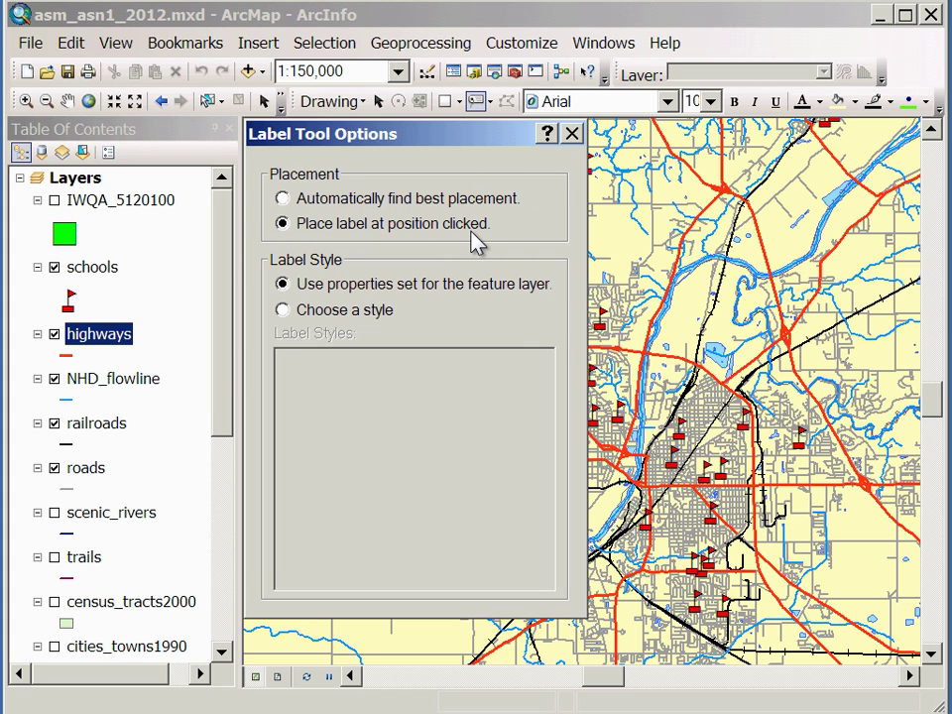
left_click(284, 312)
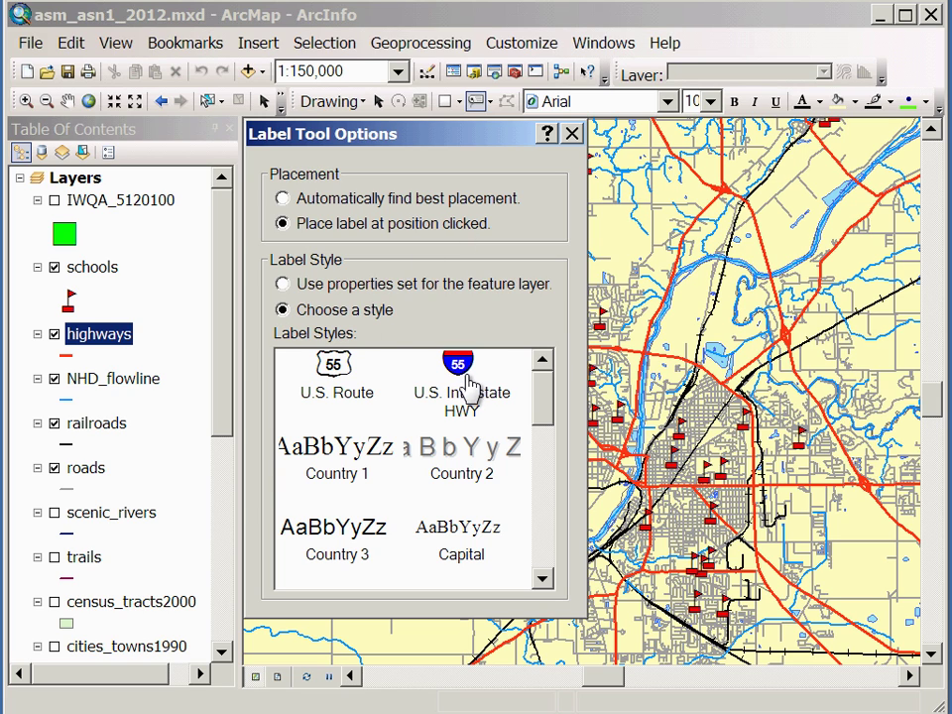
left_click(462, 379)
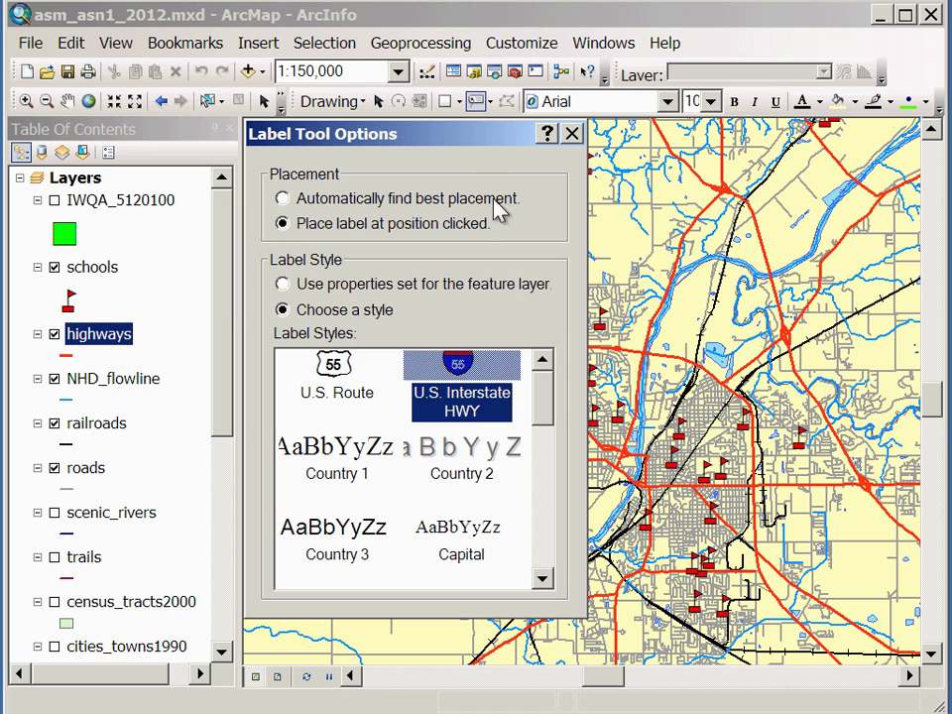
left_click_drag(470, 151, 378, 150)
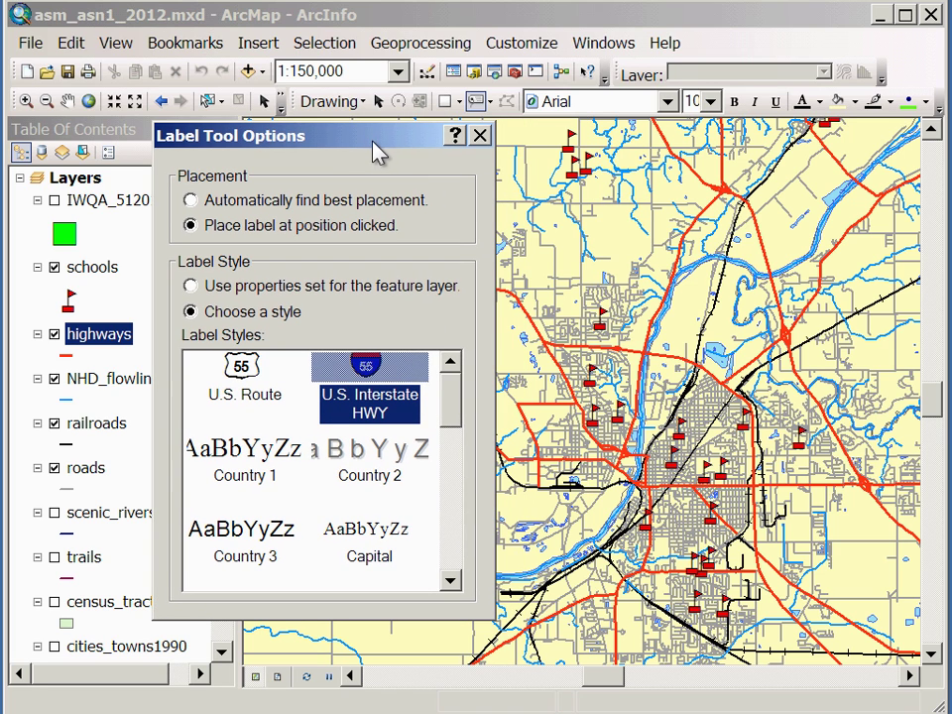
left_click(758, 240)
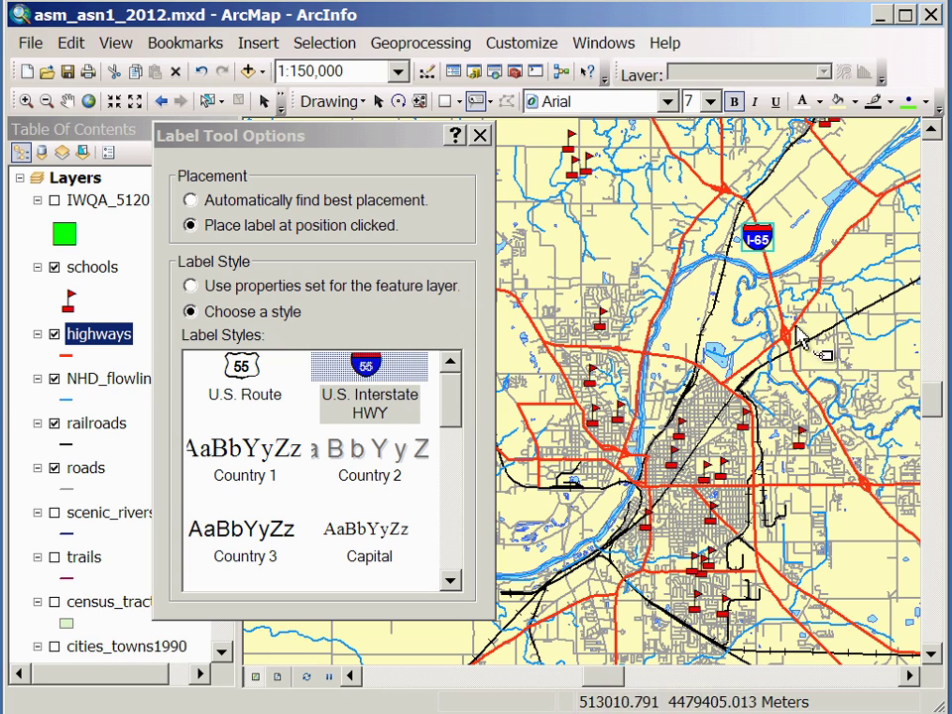
left_click(835, 436)
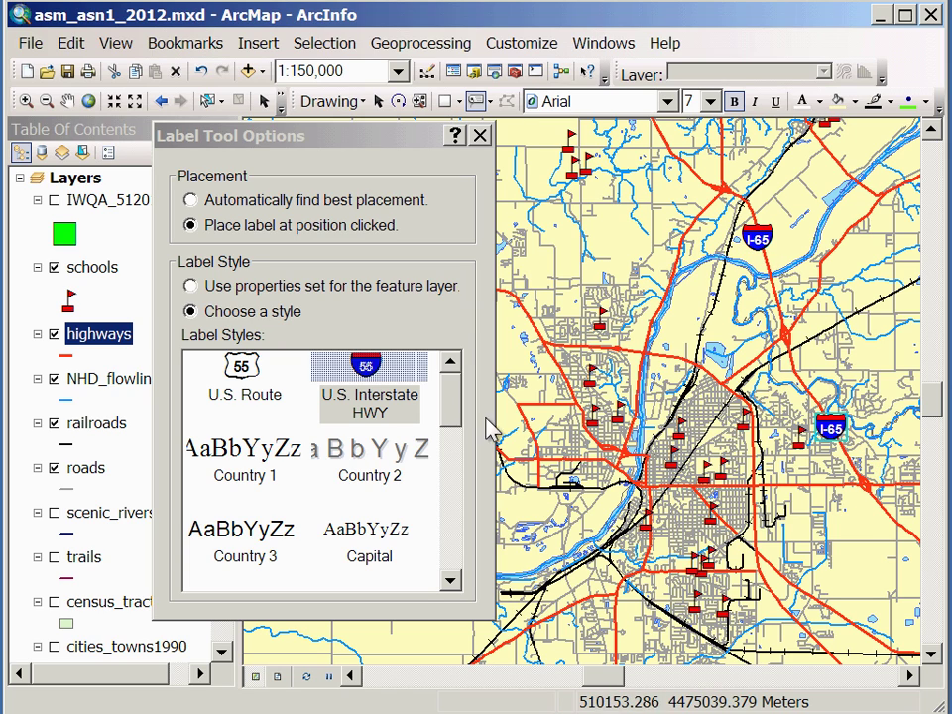
Switch to U.S. Route style and place shields on highway 52 and State Road 38.
left_click(256, 391)
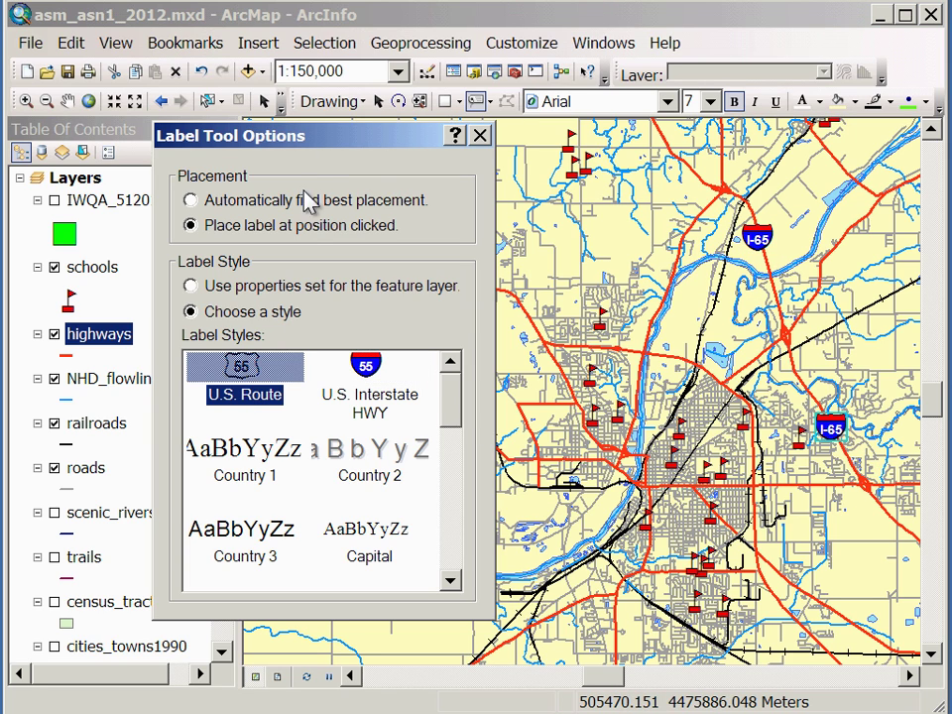
left_click_drag(322, 154, 199, 141)
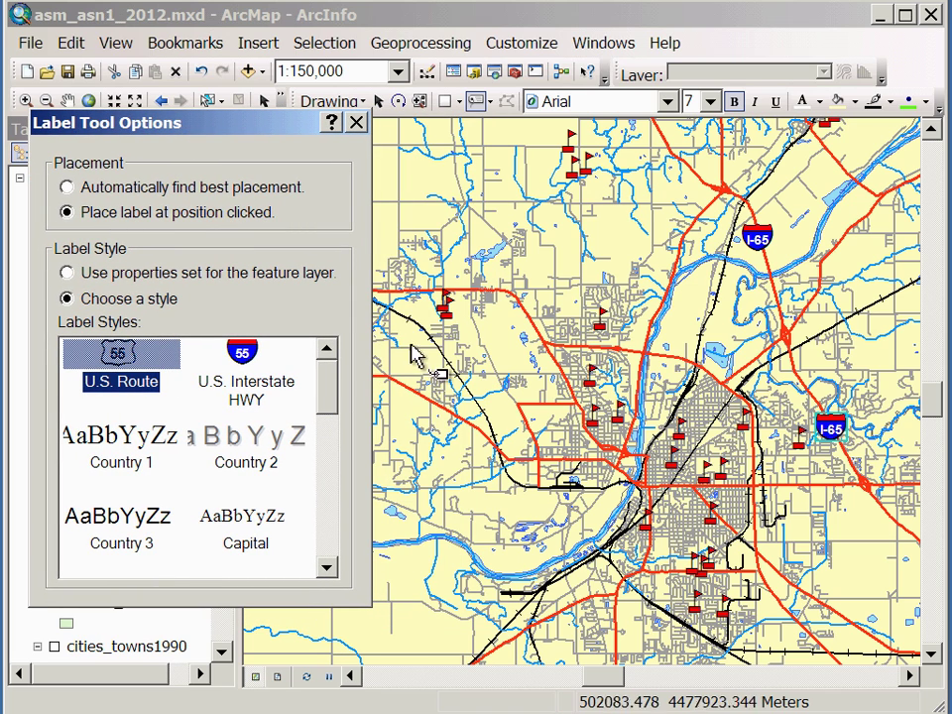
left_click(522, 308)
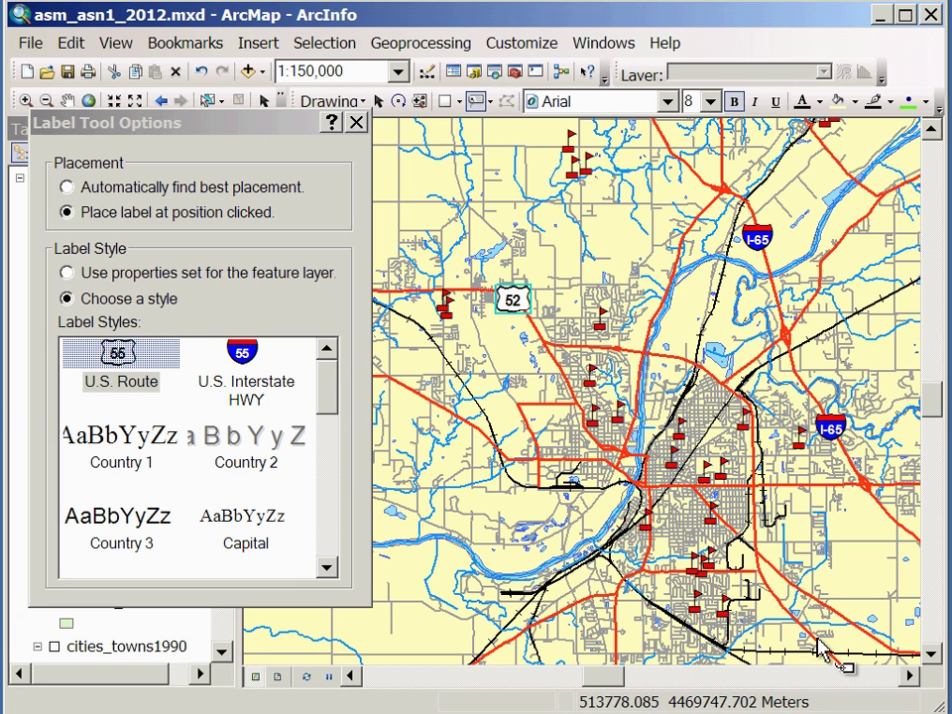
left_click(858, 623)
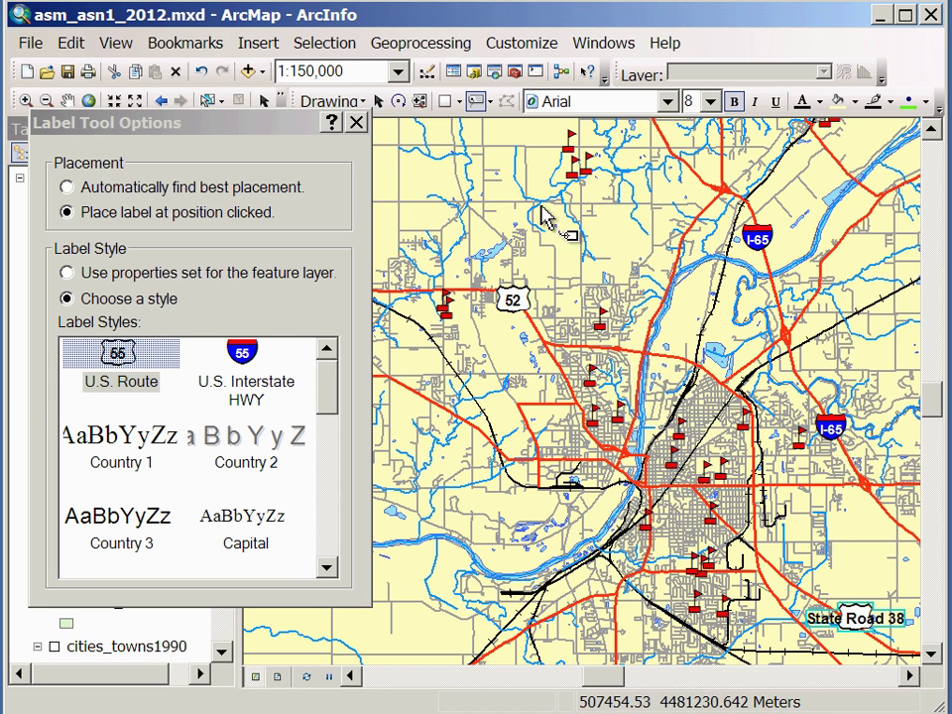
left_click_drag(320, 129, 307, 153)
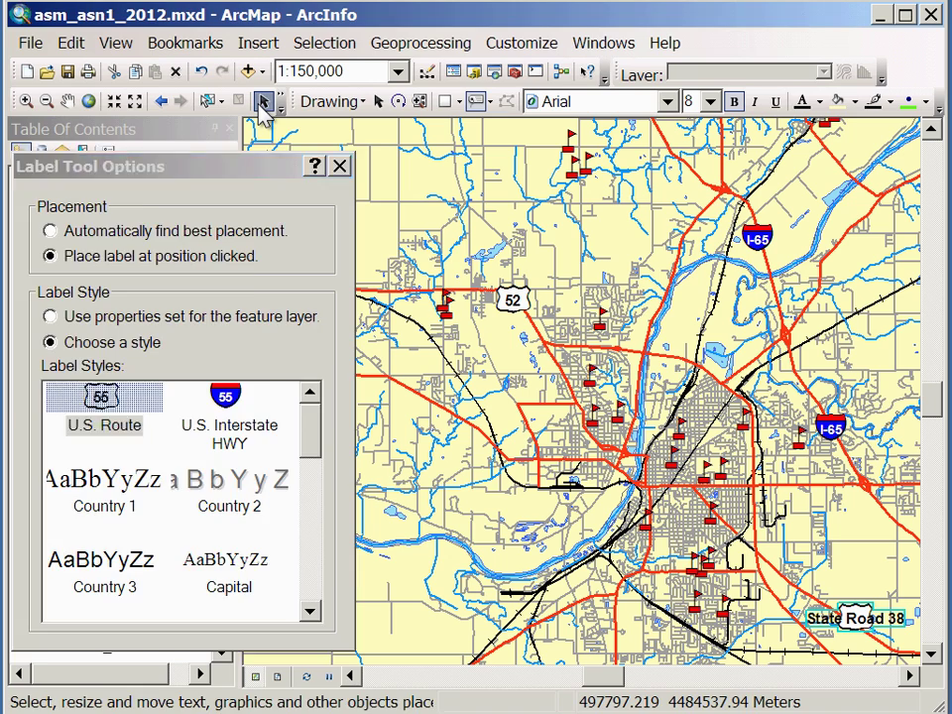
Select the State Road 38 shield label and delete it.
left_click(264, 101)
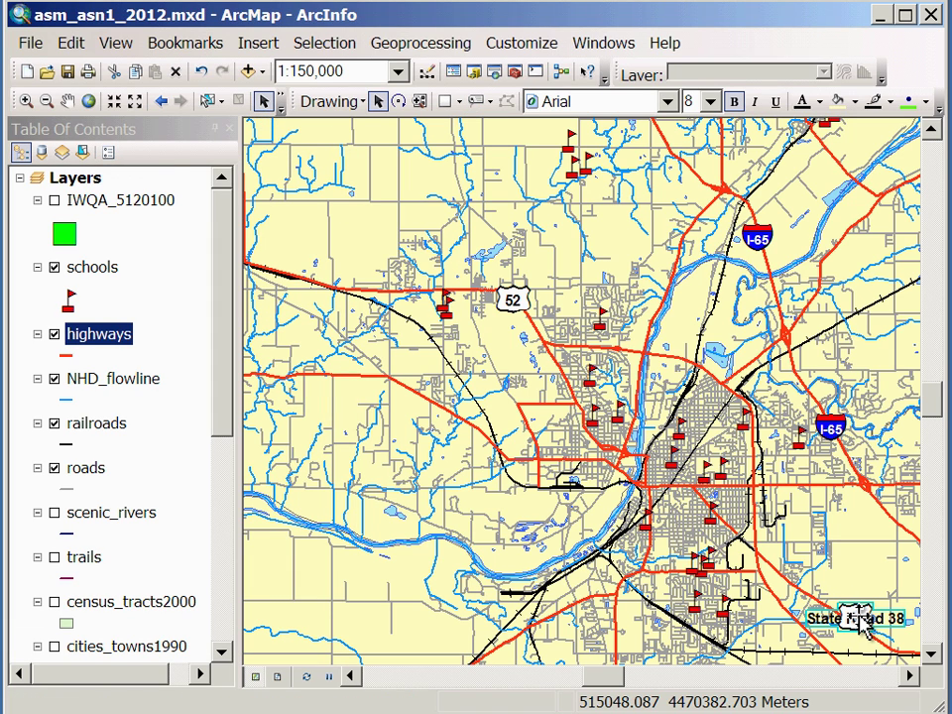
key("Delete")
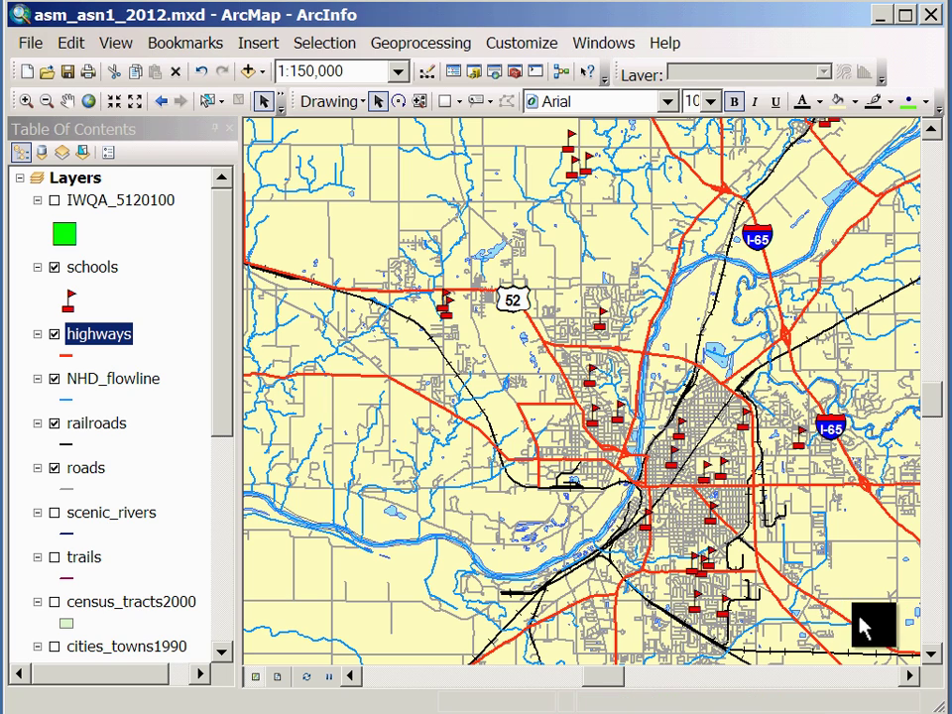